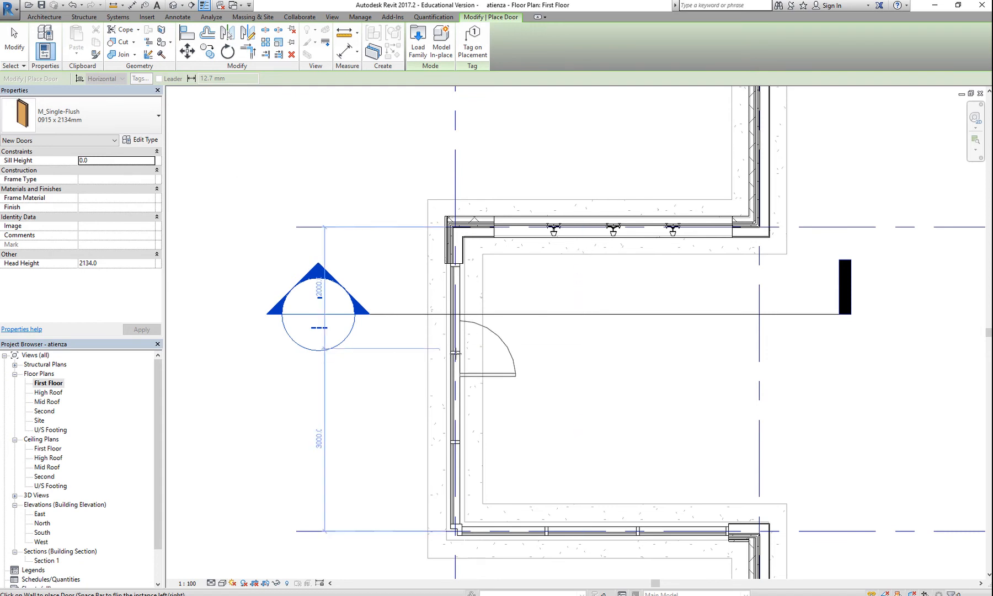
- Try to place a 0915 x 2134mm M_Single-Flush door in the west curtain wall on the First Floor plan
{"action": "left_click", "coordinate": [455, 355]}
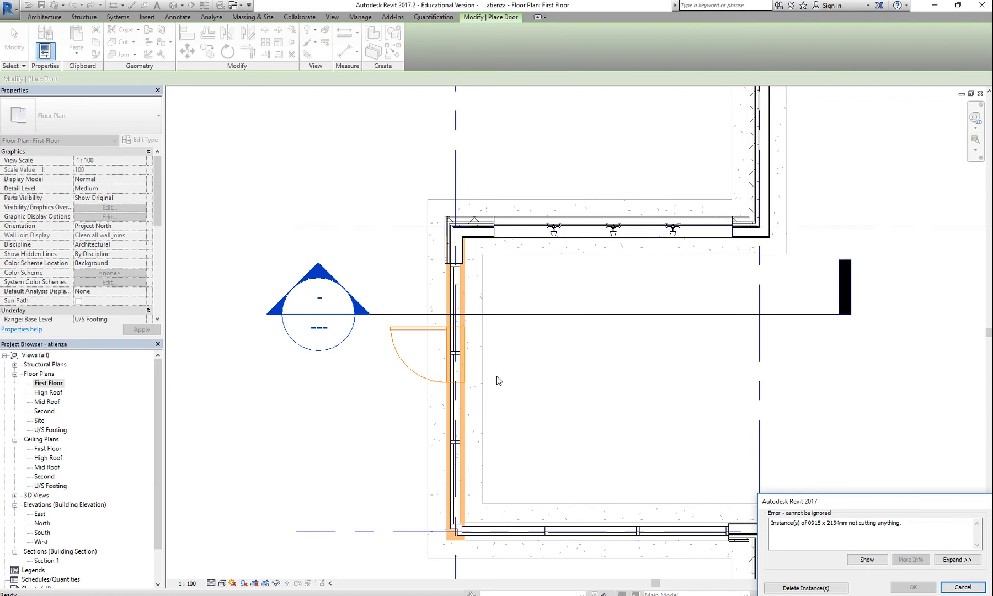
{"action": "left_click", "coordinate": [806, 587]}
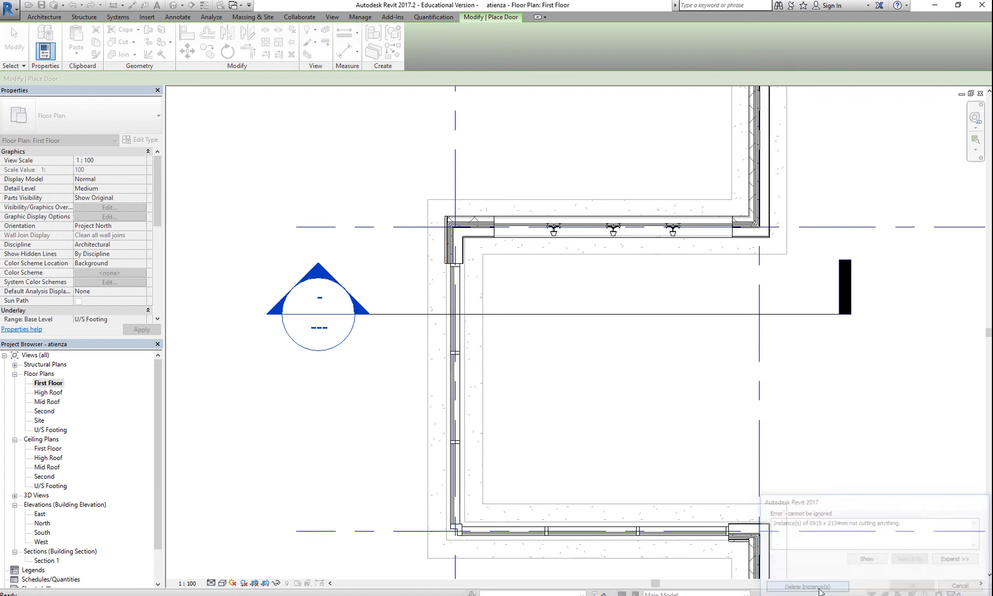
{"action": "key", "text": "Escape"}
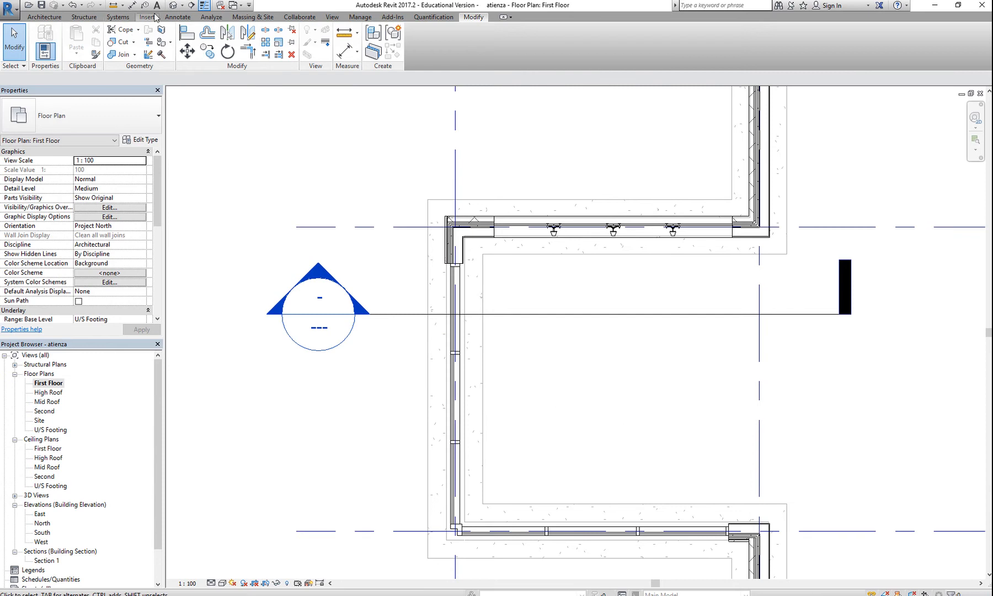
- Inspect the glazed corner in 3D and measure the clear distance between two adjacent vertical mullions on the First Floor plan
{"action": "left_click", "coordinate": [173, 5]}
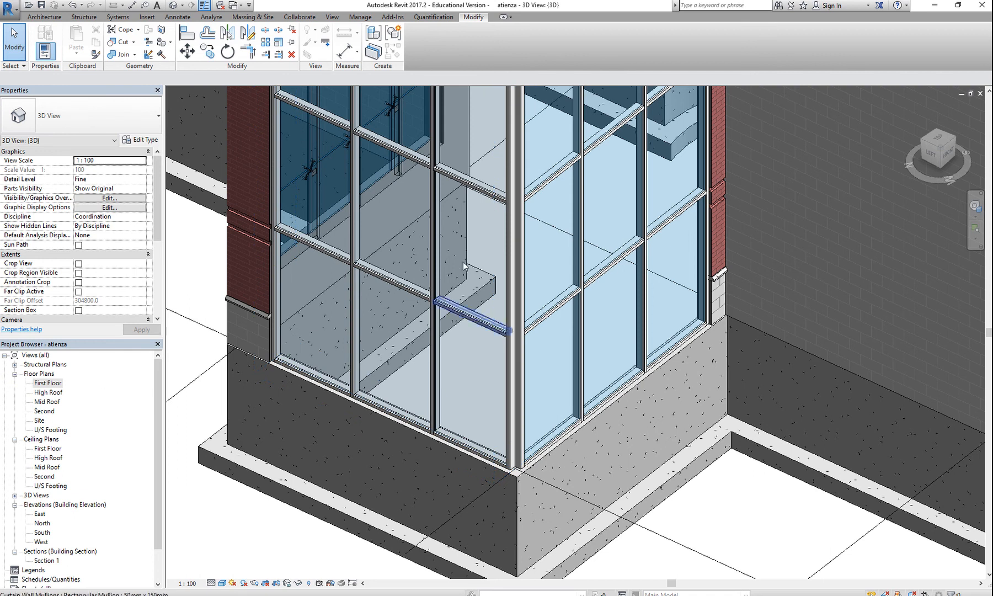
{"action": "double_click", "coordinate": [59, 385]}
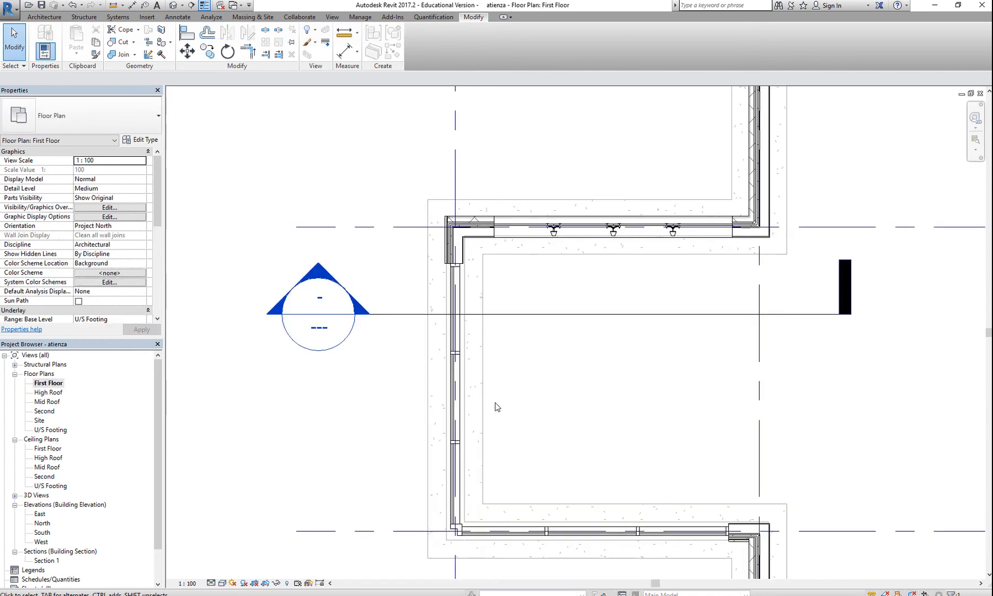
{"action": "middle_click_drag", "start_coordinate": [565, 387], "coordinate": [502, 266]}
{"action": "scroll", "coordinate": [397, 204], "scroll_direction": "up", "scroll_amount": 4}
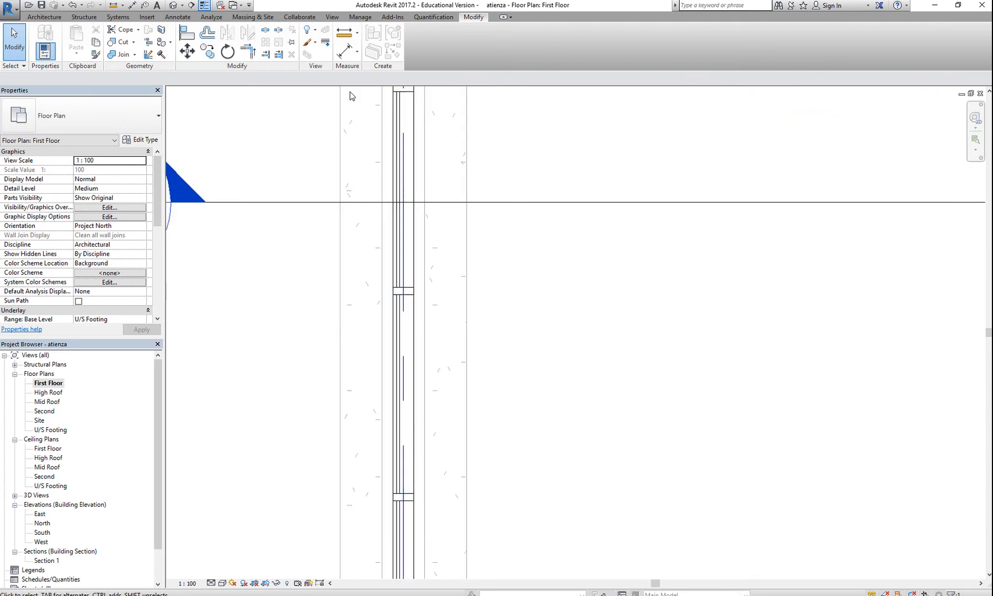
{"action": "left_click", "coordinate": [344, 33]}
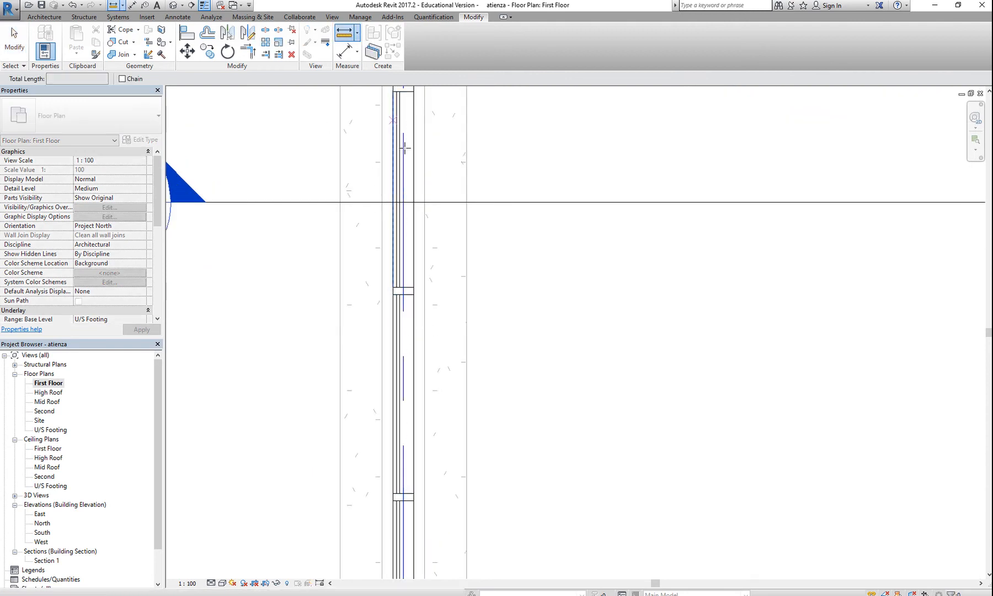
{"action": "left_click", "coordinate": [391, 300]}
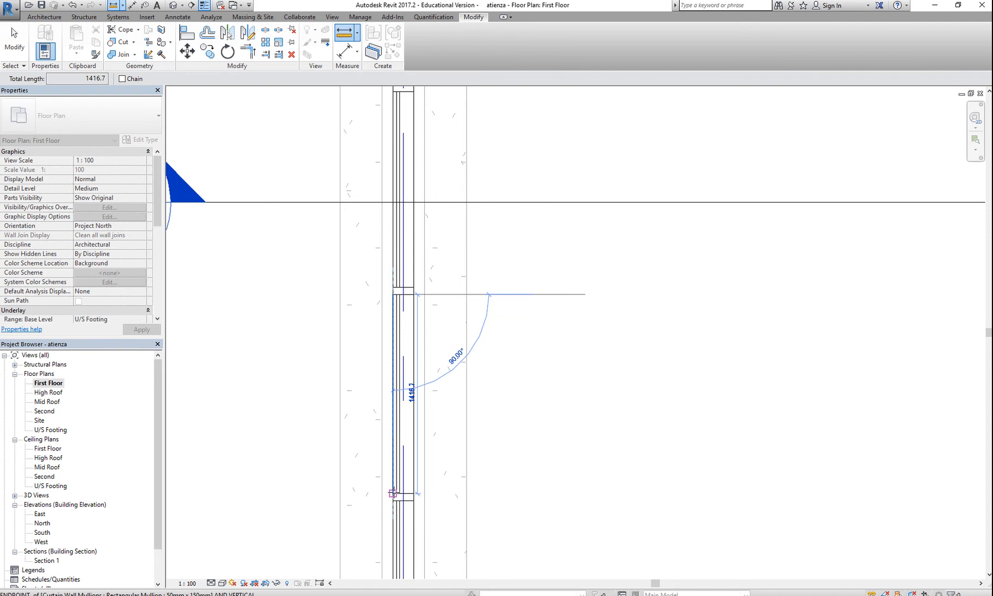
{"action": "key", "text": "Escape"}
{"action": "key", "text": "Escape"}
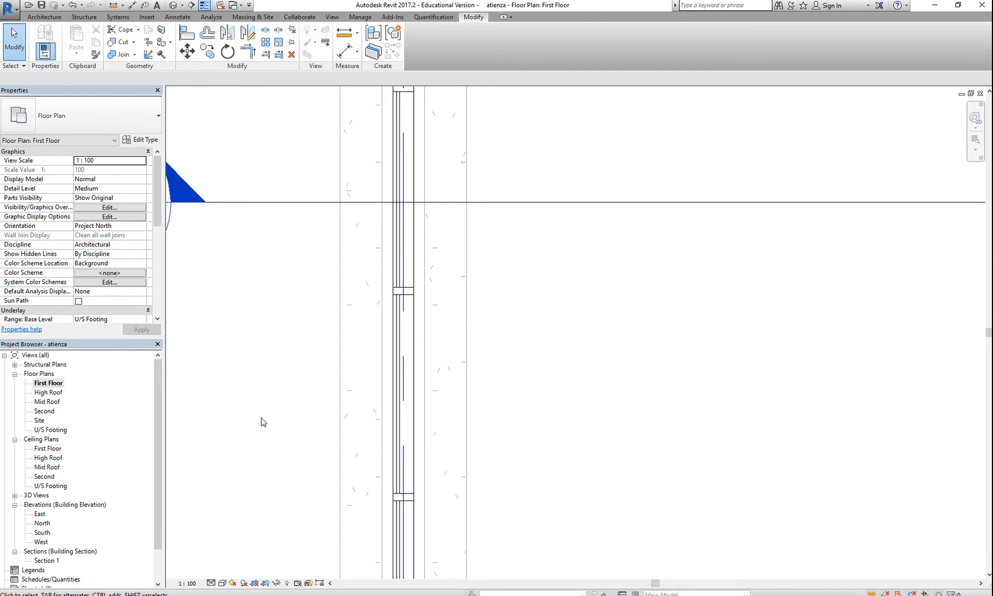
- Open the West elevation at the lower part of the curtain wall
{"action": "middle_click_drag", "start_coordinate": [263, 422], "coordinate": [210, 495]}
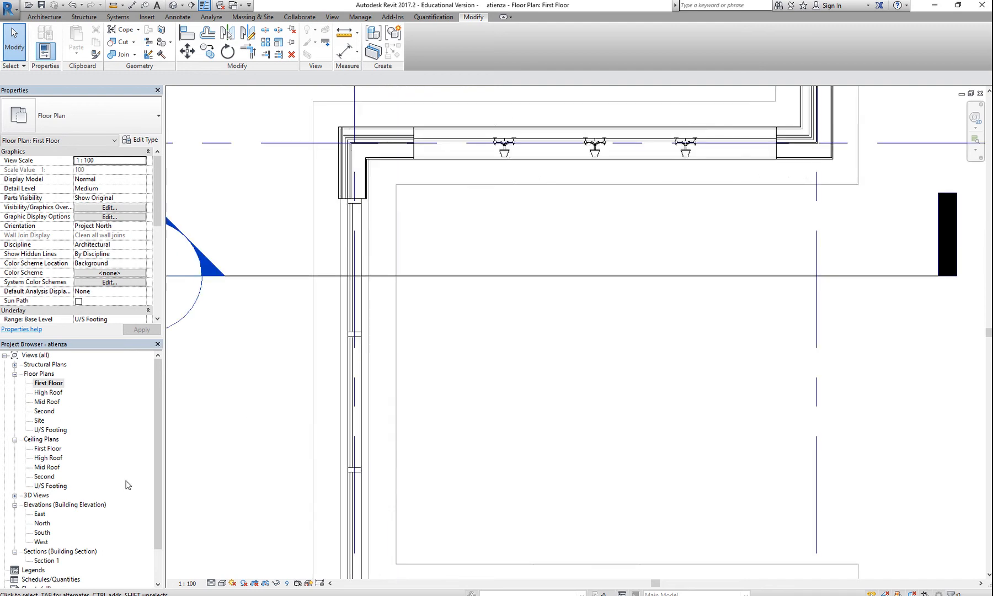
{"action": "double_click", "coordinate": [48, 542]}
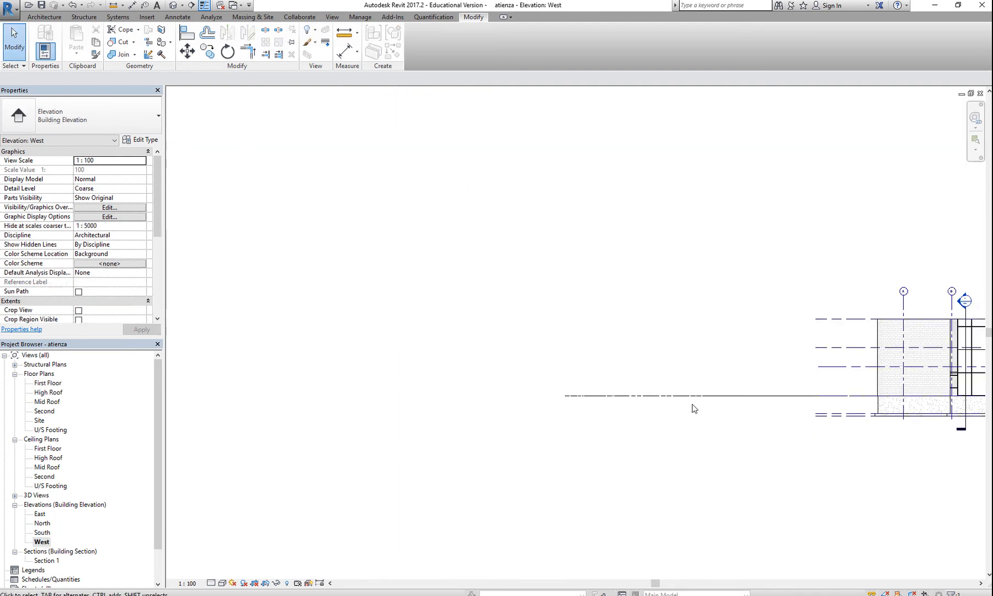
{"action": "middle_click_drag", "start_coordinate": [694, 408], "coordinate": [329, 356]}
{"action": "scroll", "coordinate": [532, 309], "scroll_direction": "up", "scroll_amount": 6}
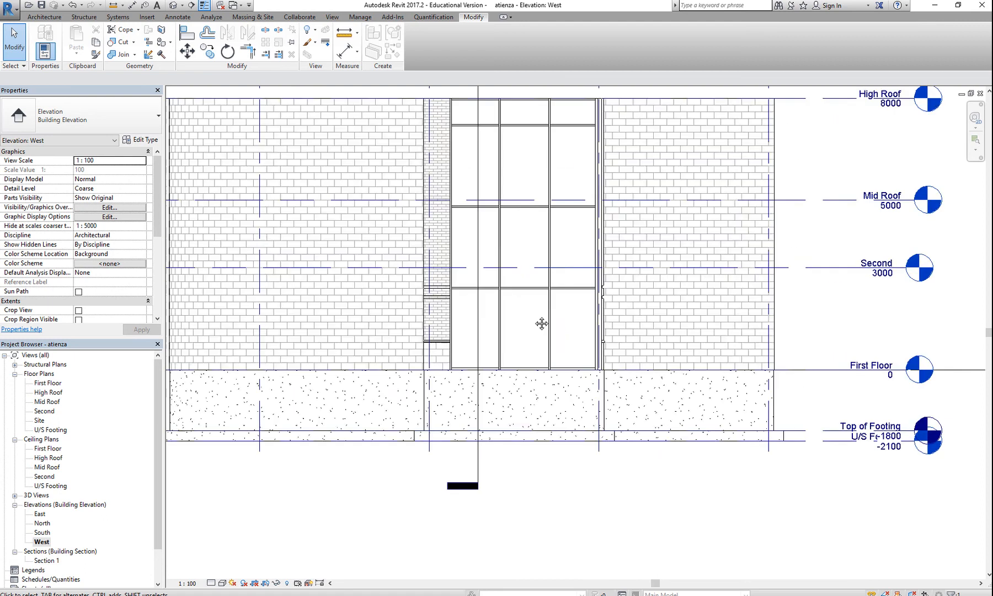
{"action": "scroll", "coordinate": [480, 338], "scroll_direction": "up", "scroll_amount": 3}
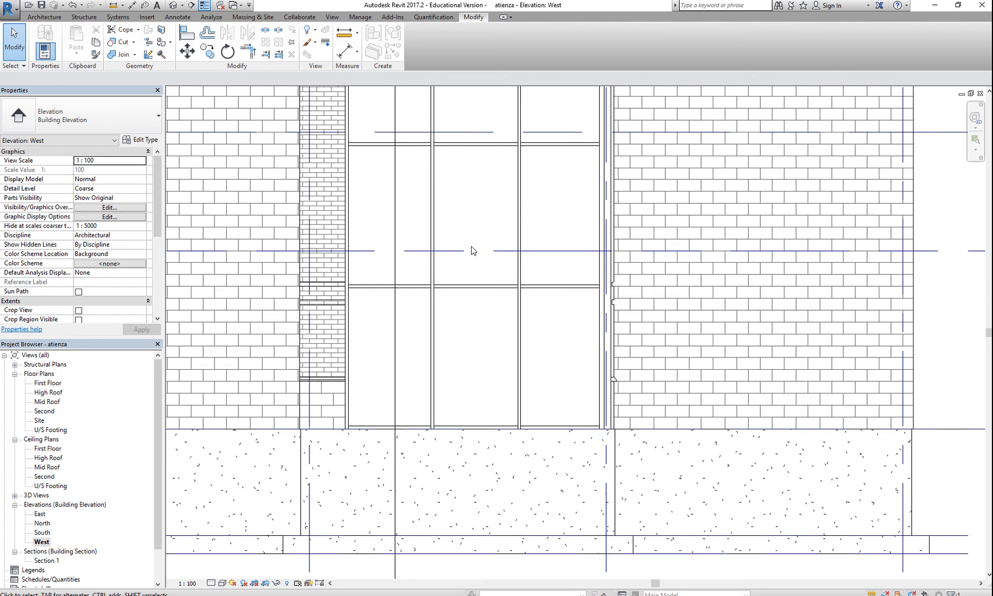
{"action": "middle_click_drag", "start_coordinate": [472, 251], "coordinate": [473, 339]}
- Add a vertical curtain grid line through all segments of the middle bay, about 489 mm from the bay's left mullion
{"action": "left_click", "coordinate": [44, 17]}
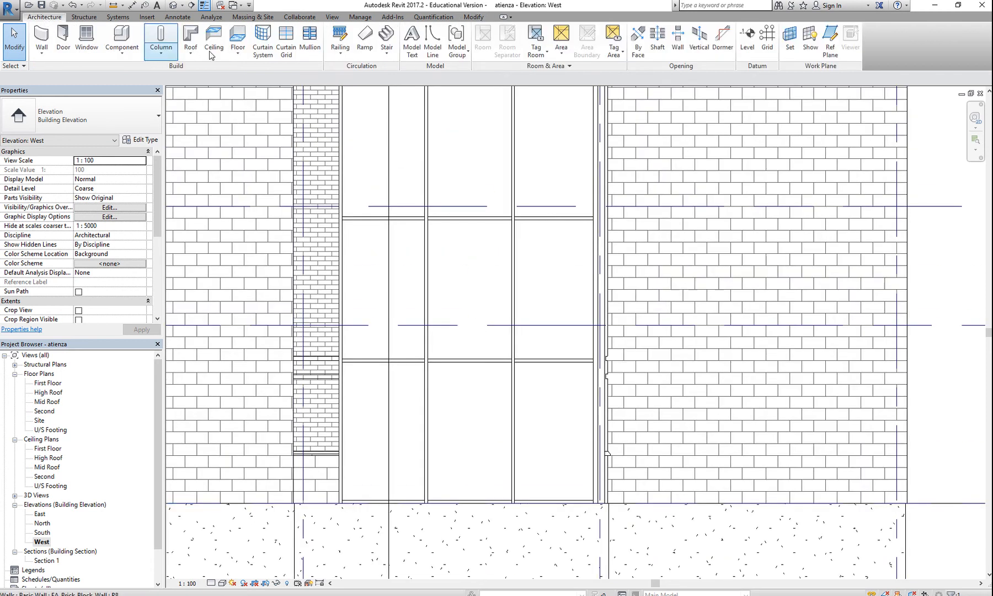
{"action": "left_click", "coordinate": [286, 40]}
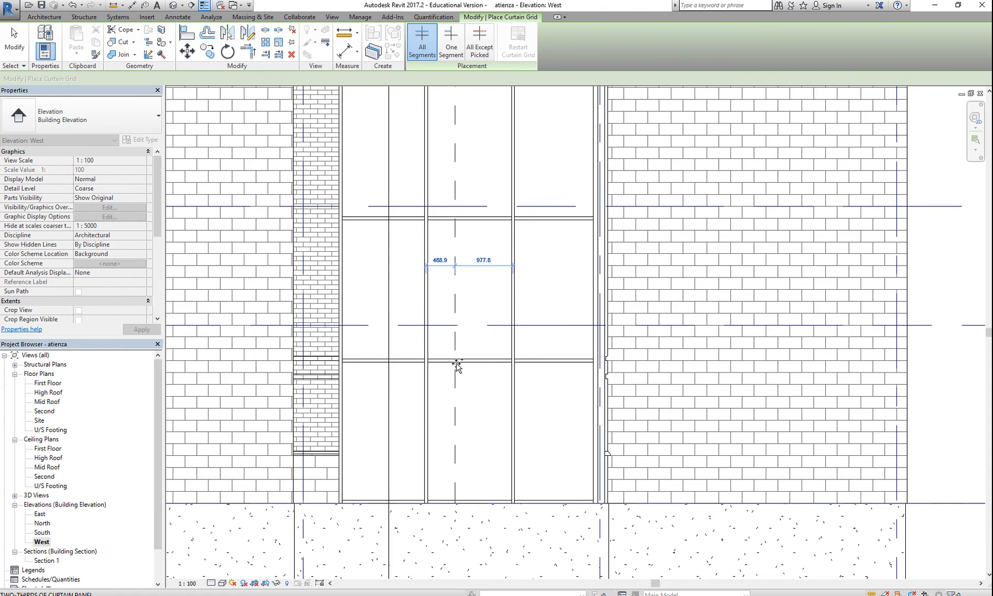
{"action": "left_click", "coordinate": [458, 368]}
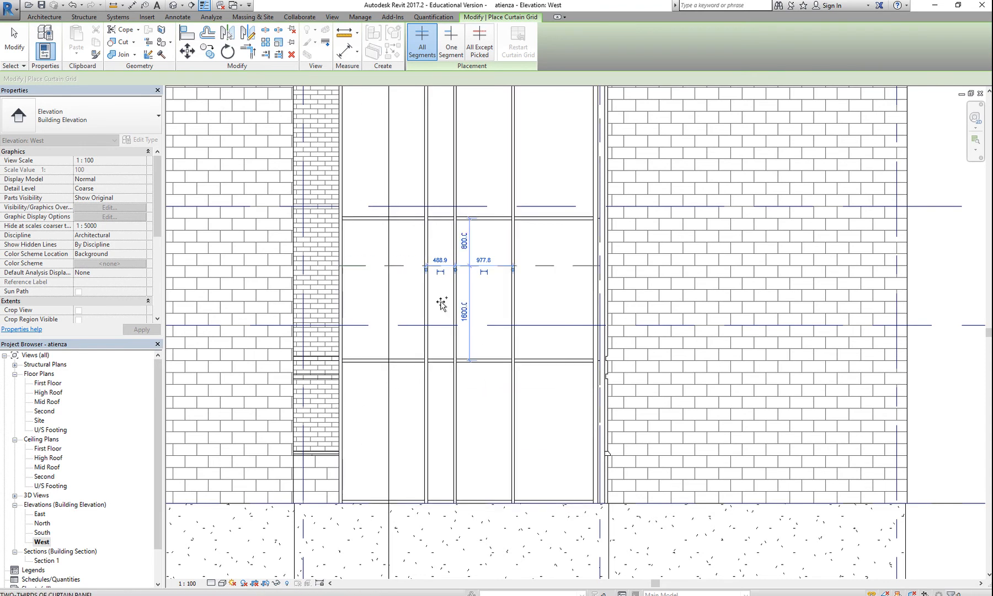
{"action": "left_click", "coordinate": [25, 47]}
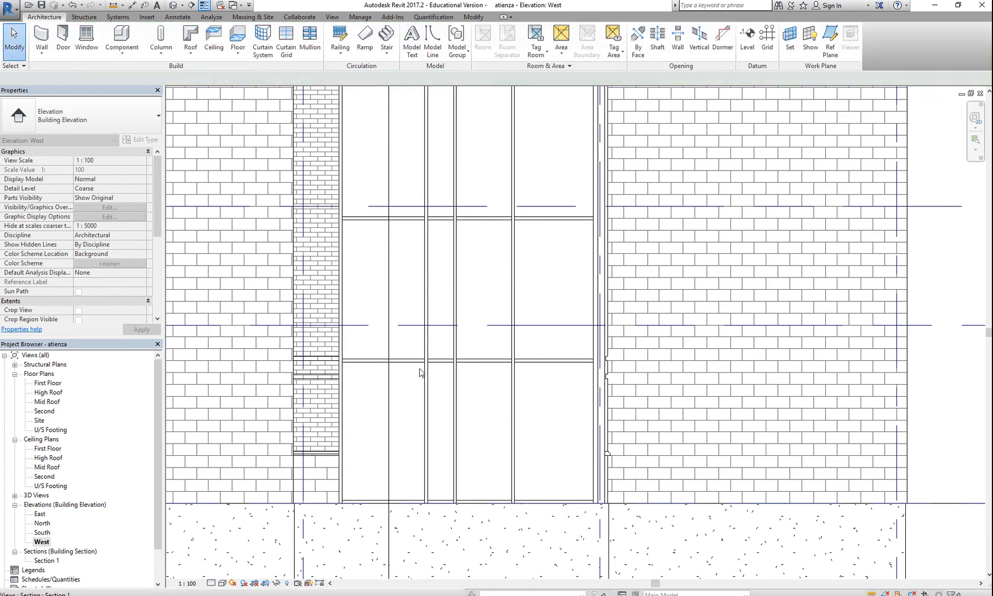
- Set the spacing between the new vertical grid line and the adjacent grid line on its right to 900 mm
{"action": "middle_click_drag", "start_coordinate": [483, 394], "coordinate": [401, 310]}
{"action": "scroll", "coordinate": [401, 309], "scroll_direction": "up", "scroll_amount": 2}
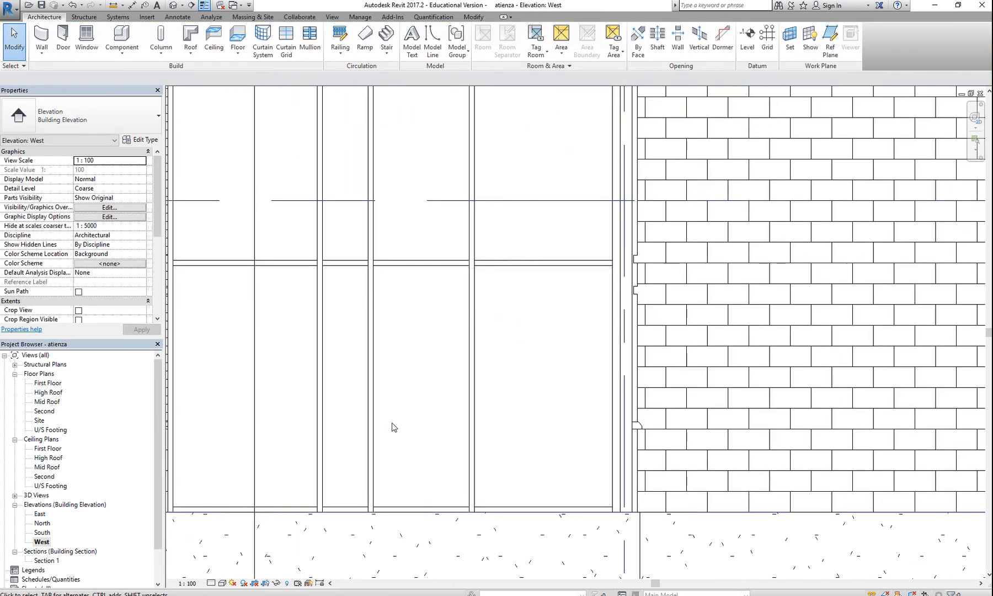
{"action": "left_click", "coordinate": [374, 360]}
{"action": "scroll", "coordinate": [420, 369], "scroll_direction": "down", "scroll_amount": 2}
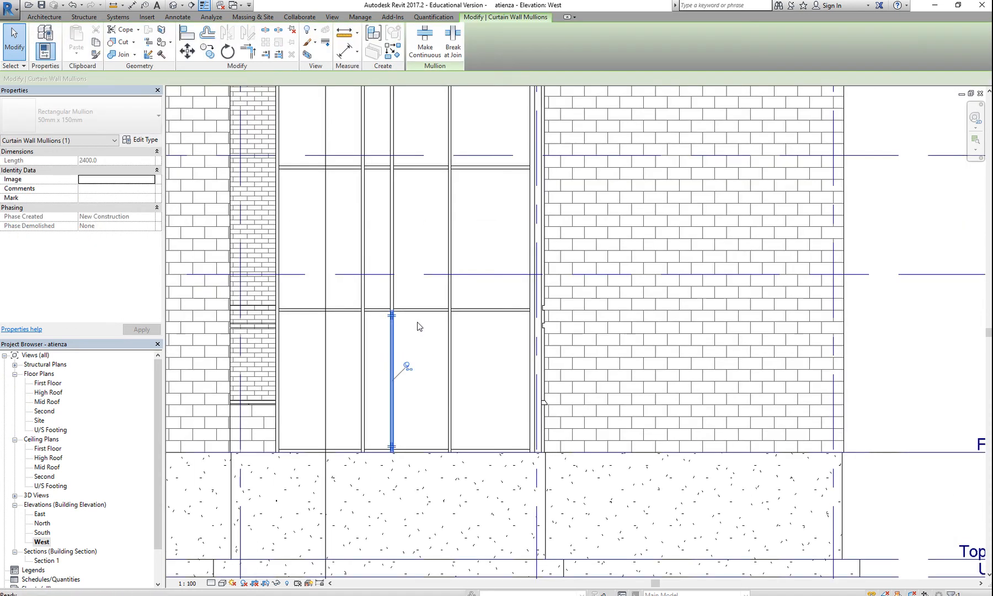
{"action": "key", "text": "Escape"}
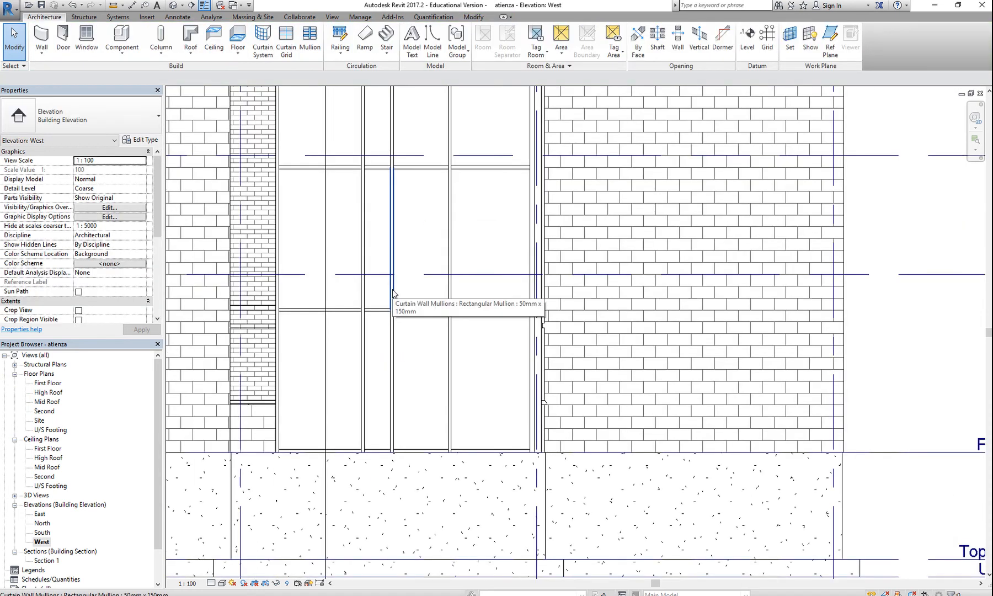
{"action": "key", "text": "Tab"}
{"action": "key", "text": "Tab"}
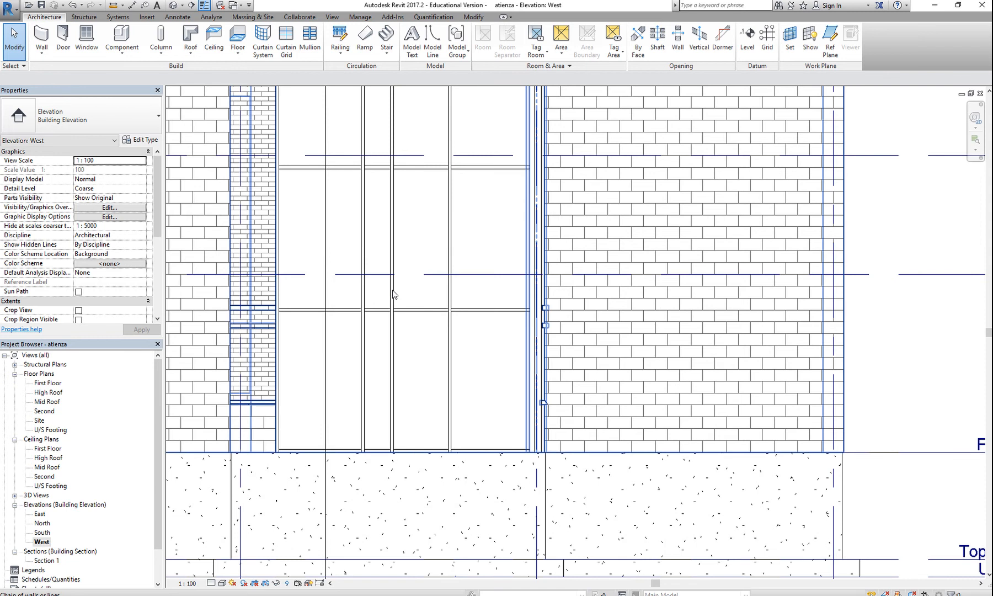
{"action": "left_click", "coordinate": [393, 289]}
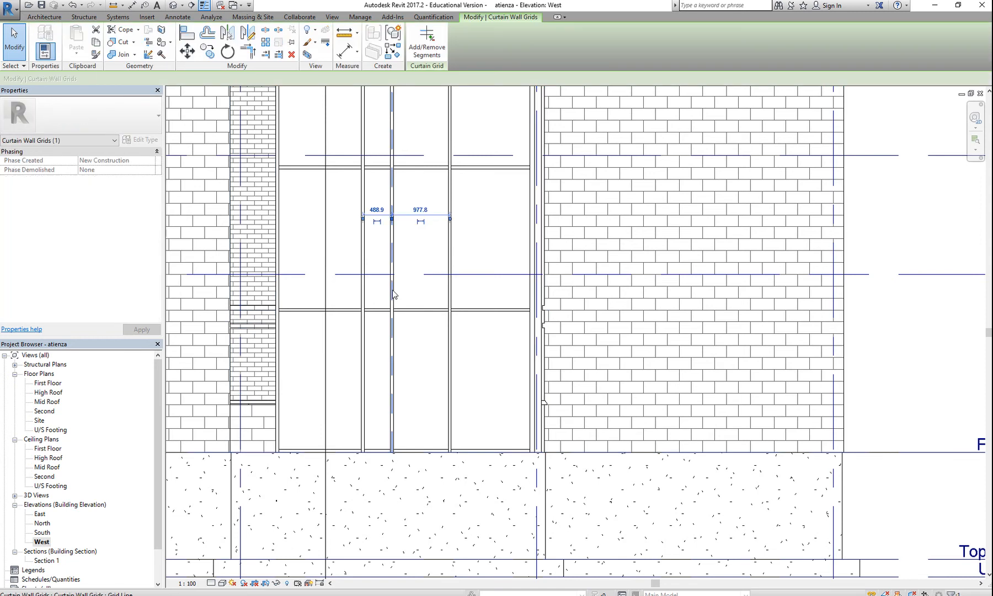
{"action": "left_click", "coordinate": [422, 210]}
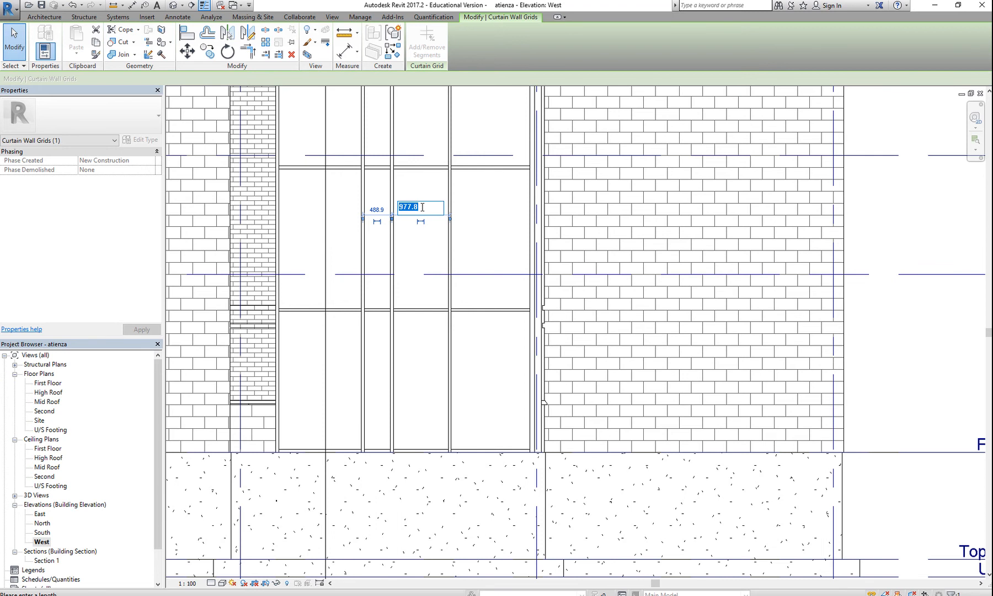
{"action": "type", "text": "900"}
{"action": "key", "text": "Return"}
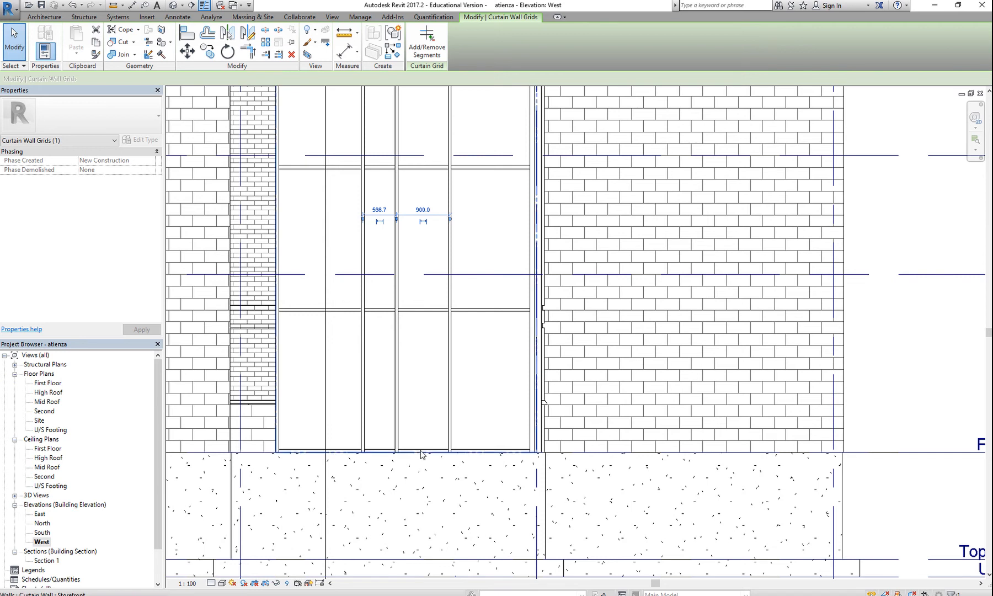
- Try to set the curtain wall's lowest horizontal grid line to 2100 mm above the wall base
{"action": "left_click", "coordinate": [418, 310]}
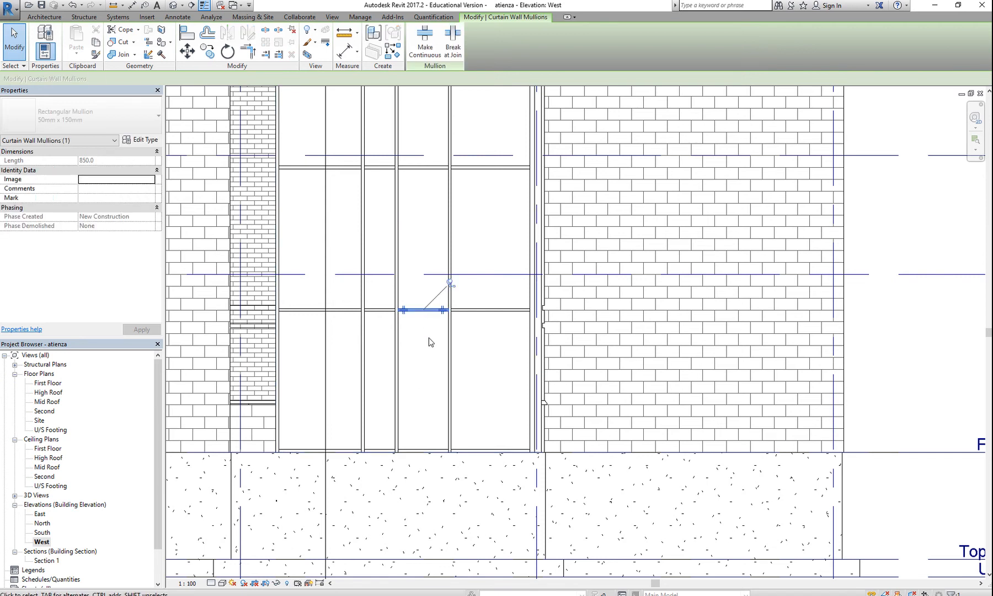
{"action": "scroll", "coordinate": [427, 342], "scroll_direction": "down", "scroll_amount": 3}
{"action": "key", "text": "Escape"}
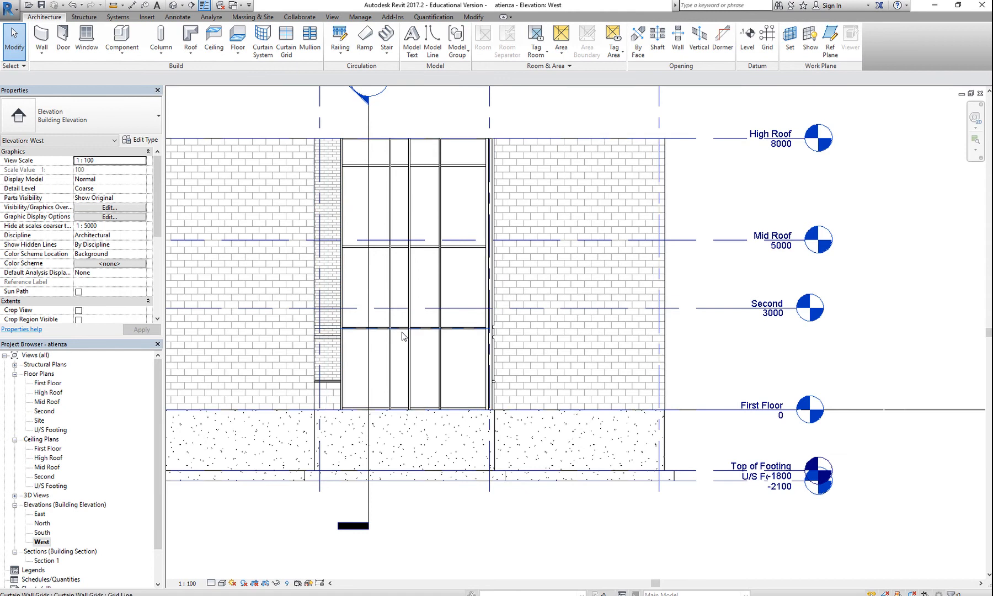
{"action": "left_click", "coordinate": [402, 331]}
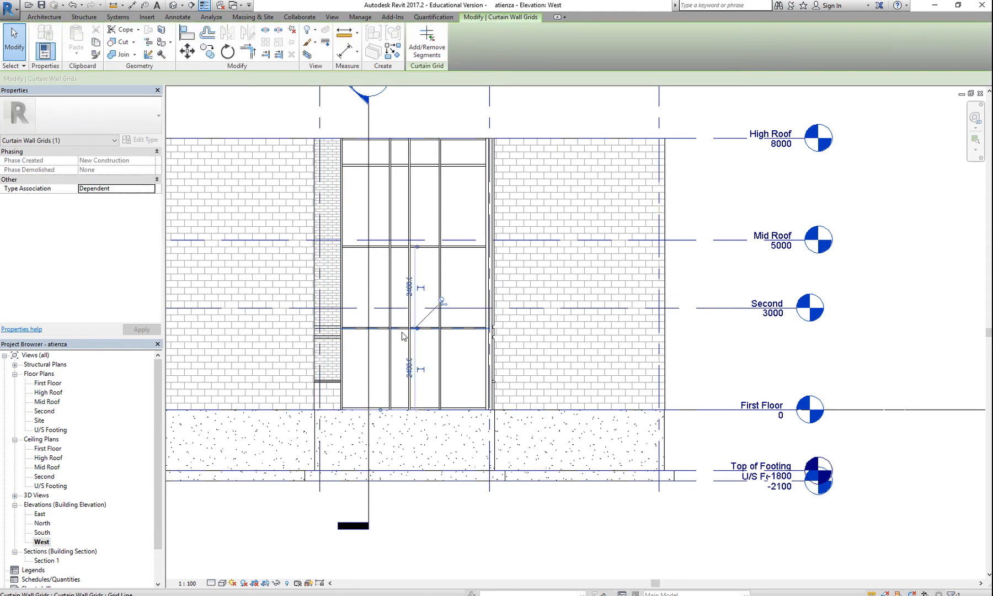
{"action": "scroll", "coordinate": [429, 350], "scroll_direction": "up", "scroll_amount": 5}
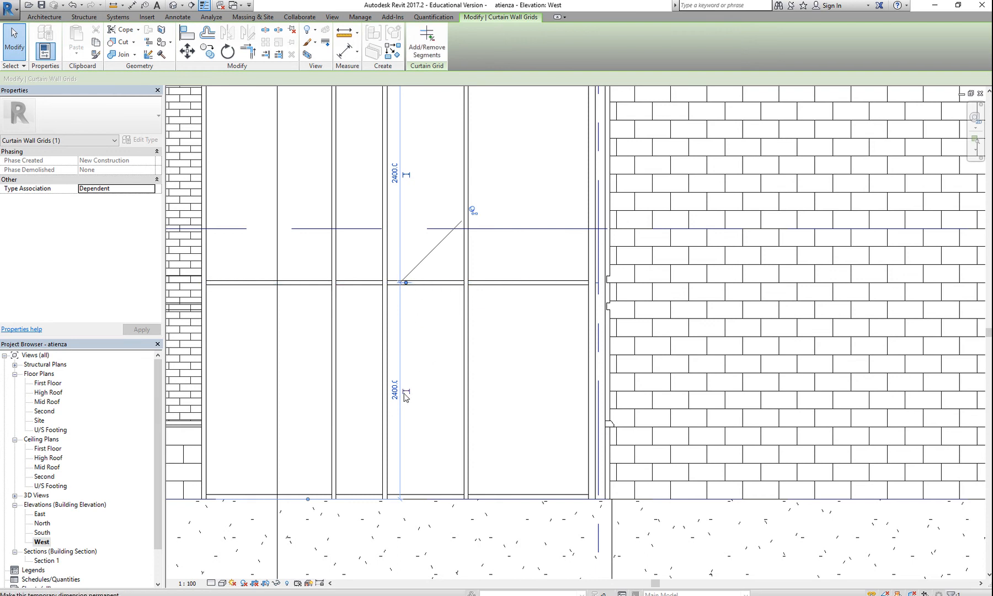
{"action": "left_click", "coordinate": [420, 389]}
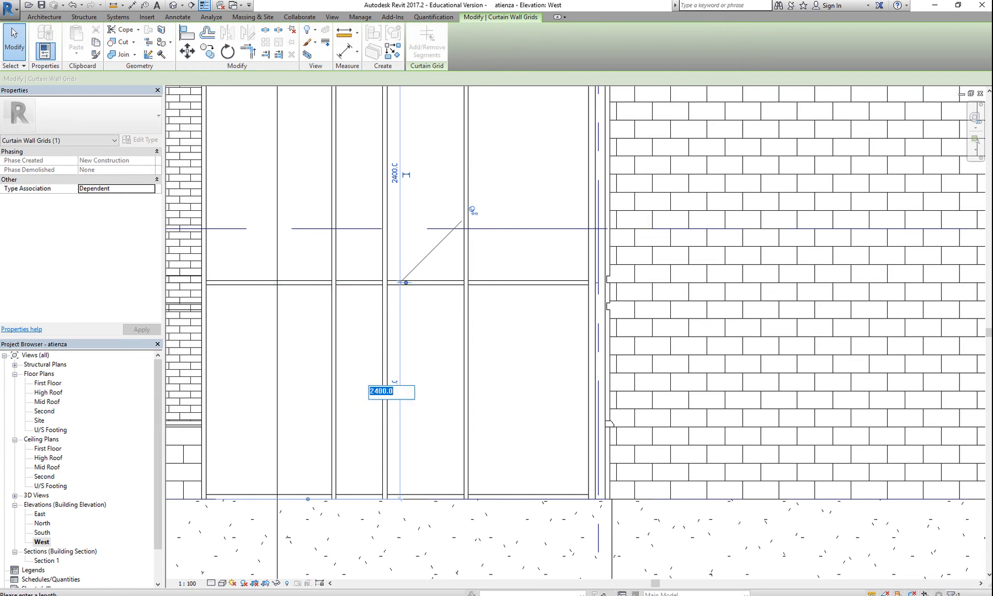
{"action": "type", "text": "2100"}
{"action": "key", "text": "Return"}
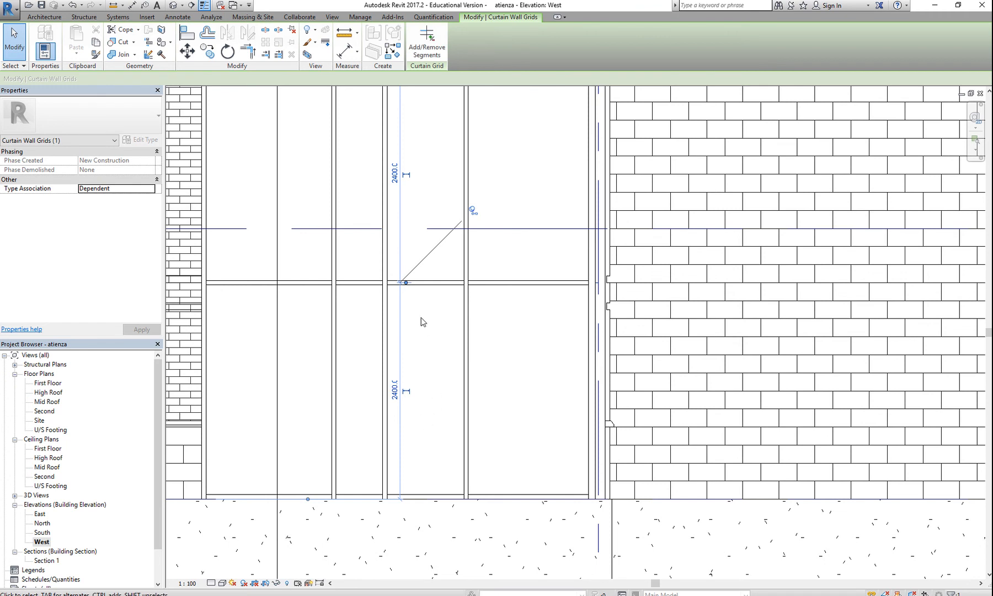
{"action": "left_click", "coordinate": [395, 393]}
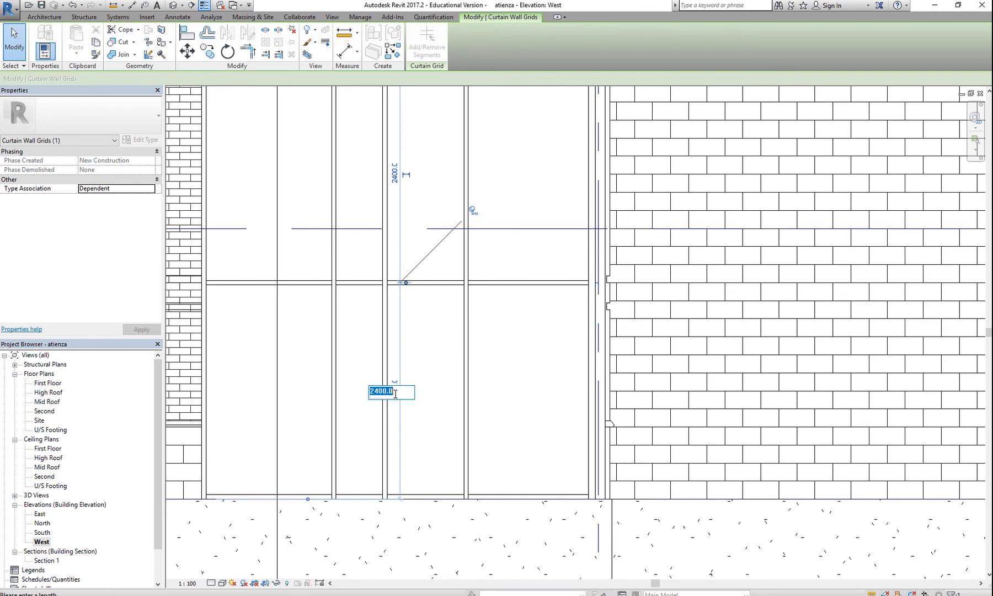
{"action": "type", "text": "21"}
{"action": "key", "text": "Return"}
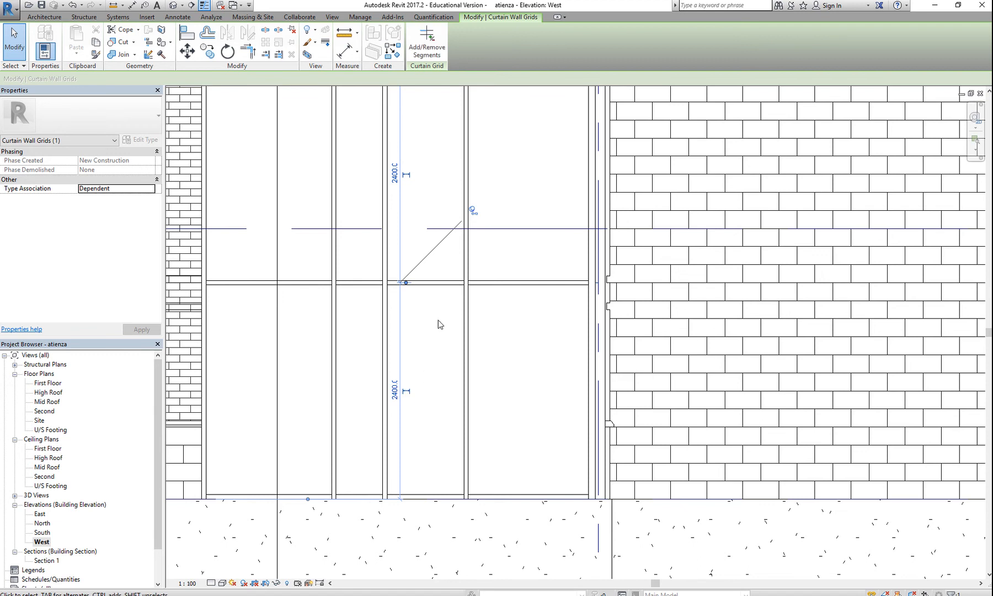
- Unpin the curtain wall's lowest horizontal grid line and set its height above the wall base to 2100 mm
{"action": "left_click", "coordinate": [472, 210]}
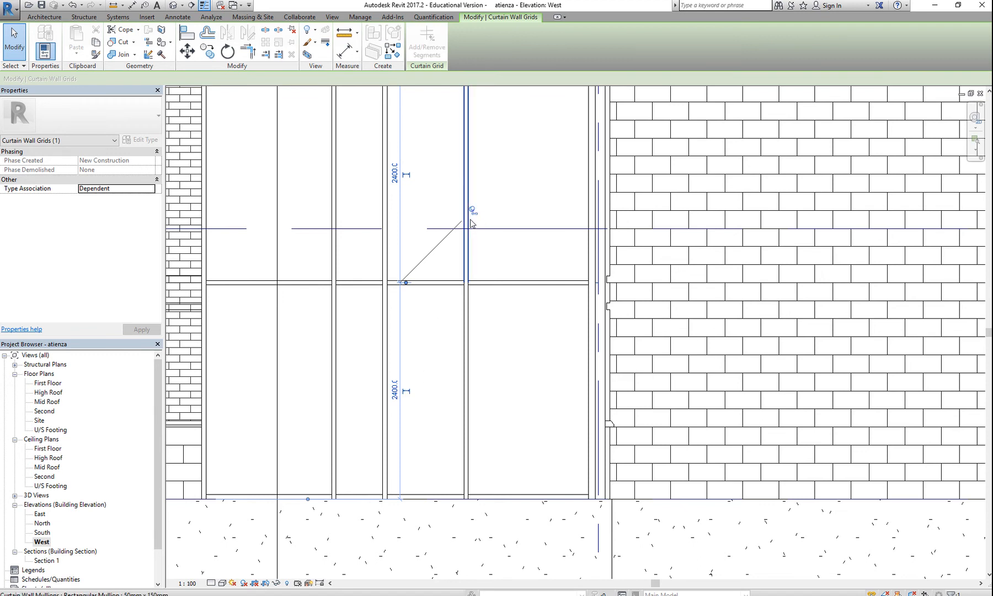
{"action": "left_click", "coordinate": [472, 211]}
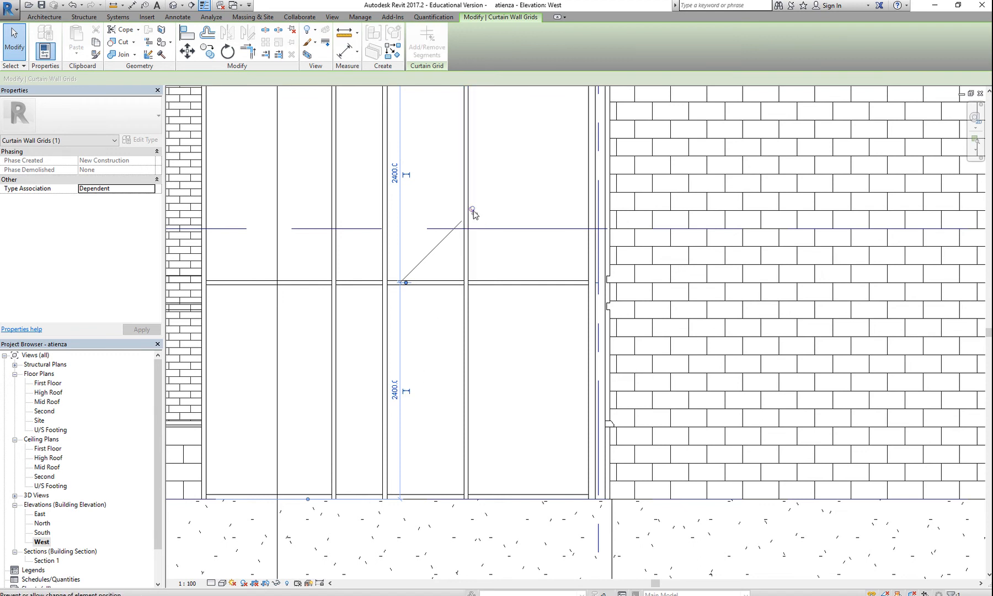
{"action": "left_click", "coordinate": [395, 391]}
{"action": "type", "text": "2100"}
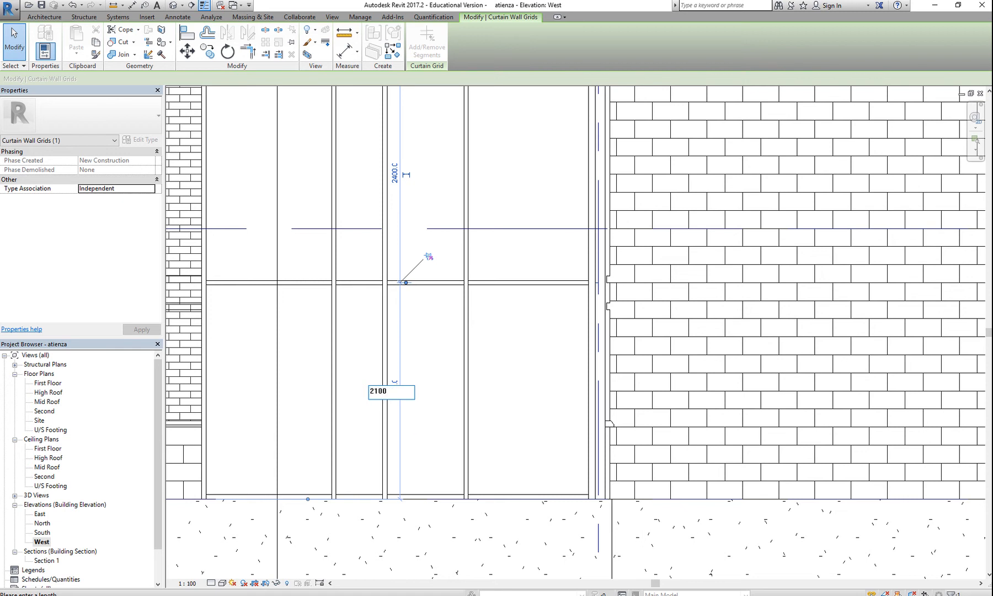
{"action": "key", "text": "Return"}
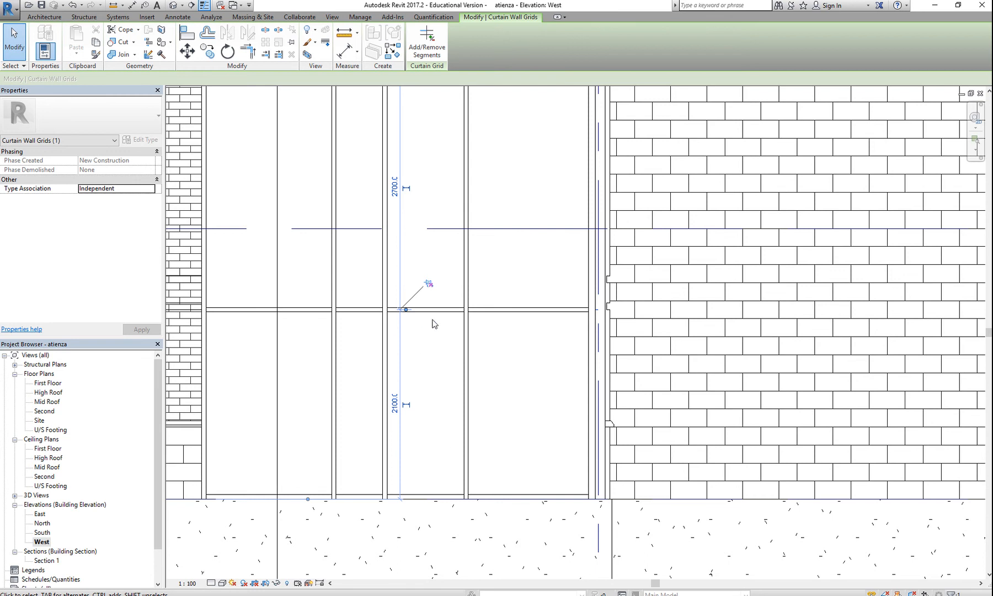
- Unpin the vertical curtain grid line on the right side of the 900 mm wide door bay
{"action": "scroll", "coordinate": [432, 359], "scroll_direction": "down", "scroll_amount": 2}
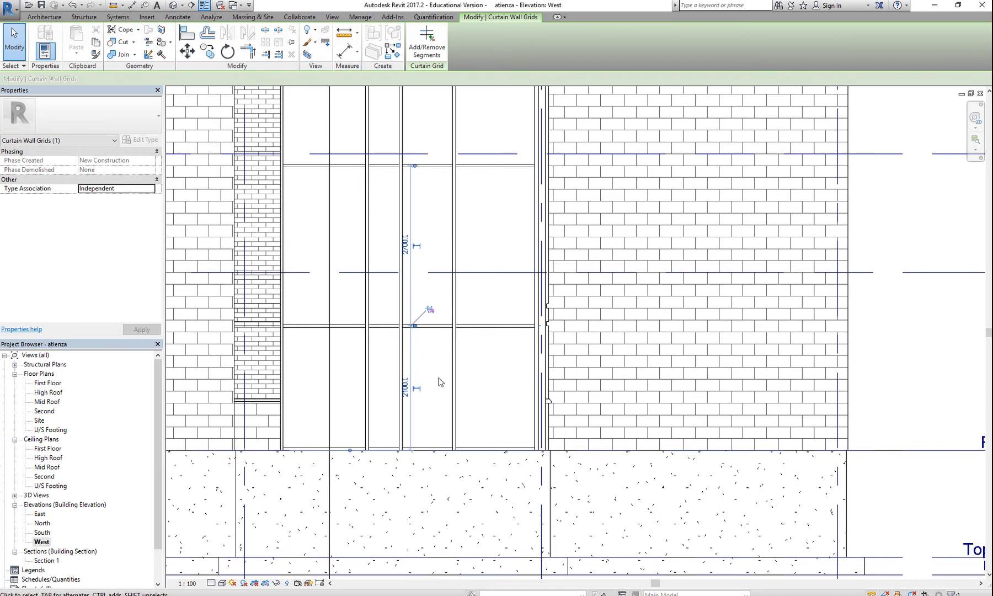
{"action": "key", "text": "Tab"}
{"action": "key", "text": "Tab"}
{"action": "left_click", "coordinate": [454, 341]}
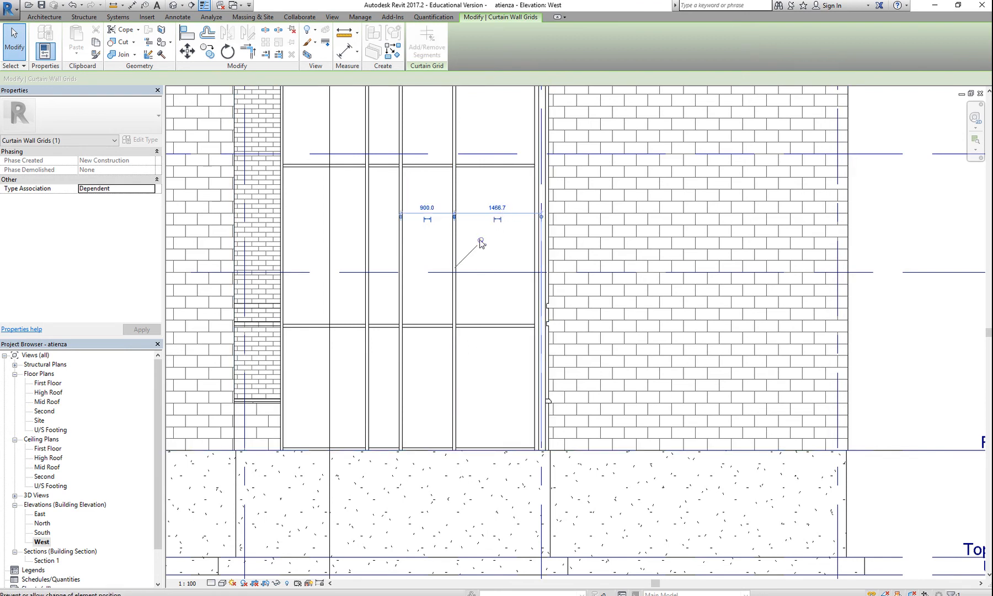
{"action": "left_click", "coordinate": [481, 242]}
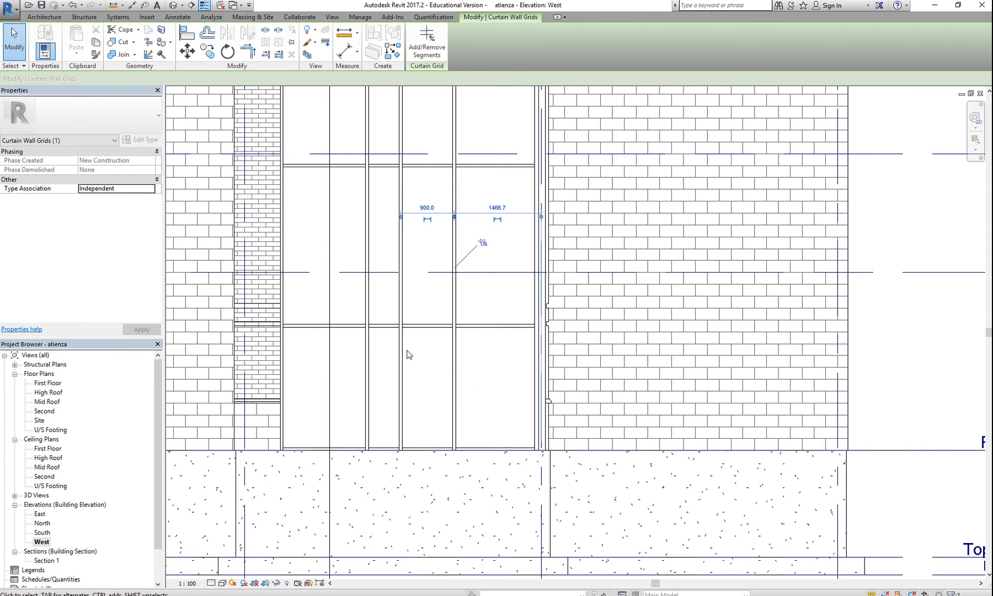
{"action": "left_click", "coordinate": [438, 388]}
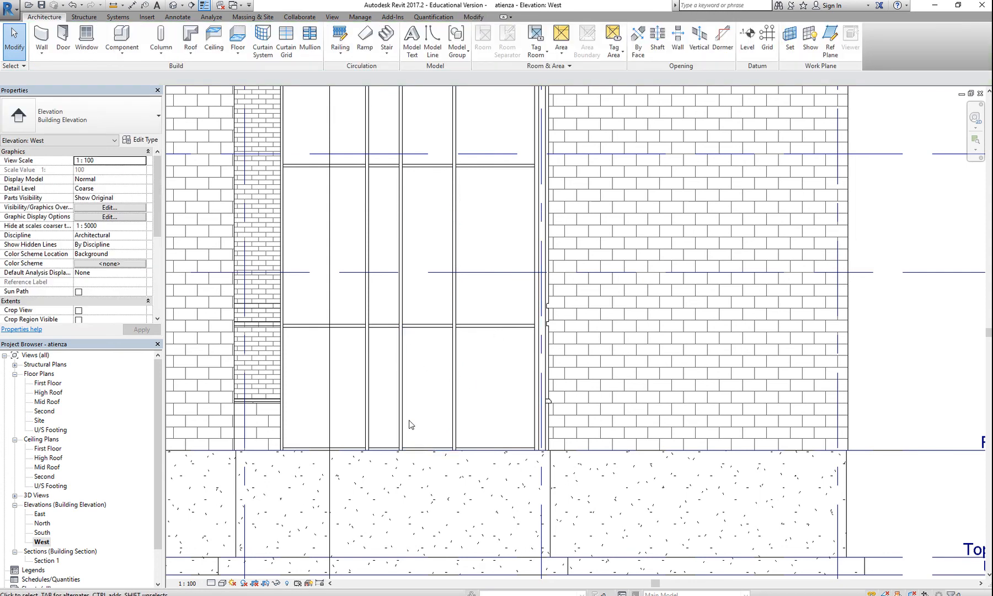
- Unpin and delete the bottom mullion segment across the base of the 900 mm wide door bay
{"action": "scroll", "coordinate": [425, 457], "scroll_direction": "down", "scroll_amount": 1}
{"action": "scroll", "coordinate": [390, 407], "scroll_direction": "up", "scroll_amount": 5}
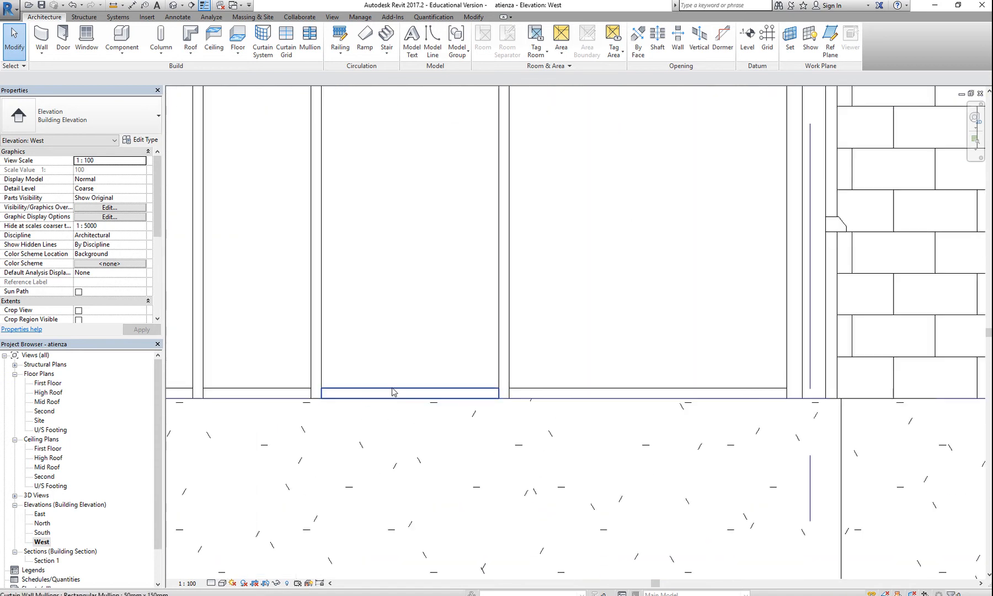
{"action": "left_click", "coordinate": [393, 393]}
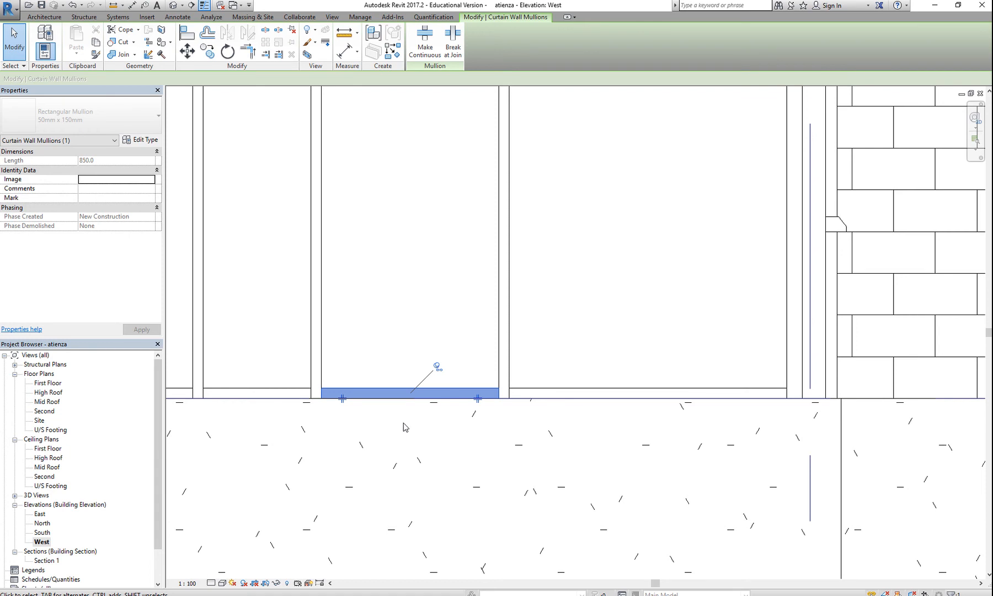
{"action": "left_click", "coordinate": [437, 367]}
{"action": "key", "text": "Escape"}
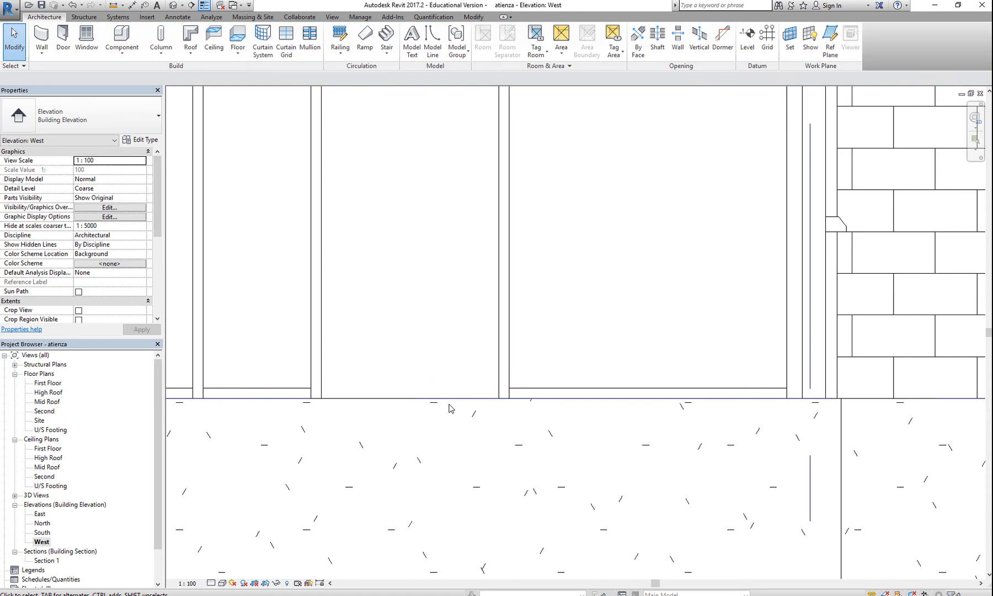
- Make the horizontal mullion at 2100 mm continuous through its join with the vertical mullion one bay left of the door opening
{"action": "scroll", "coordinate": [403, 380], "scroll_direction": "down", "scroll_amount": 2}
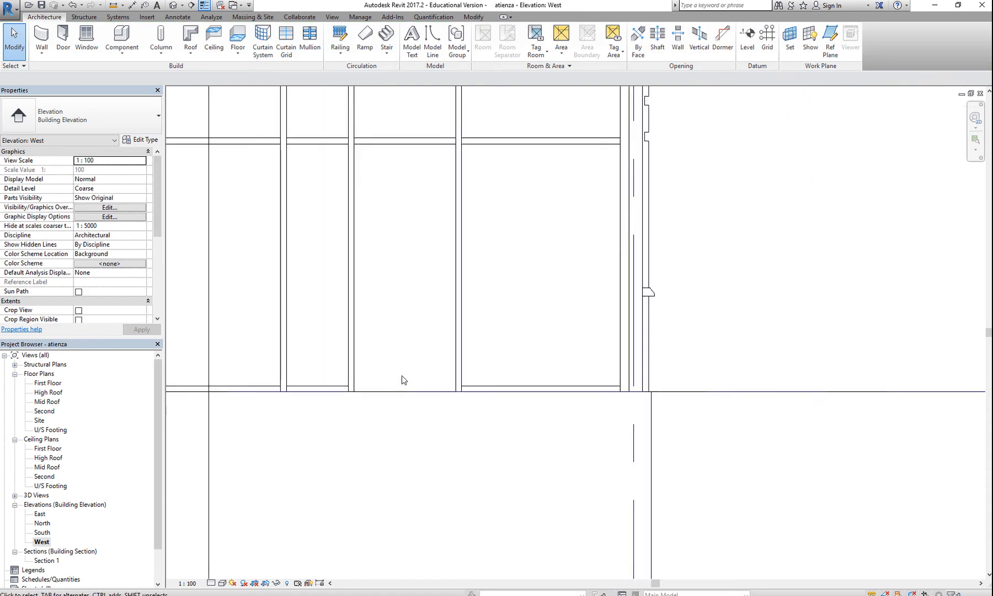
{"action": "middle_click_drag", "start_coordinate": [406, 353], "coordinate": [470, 421]}
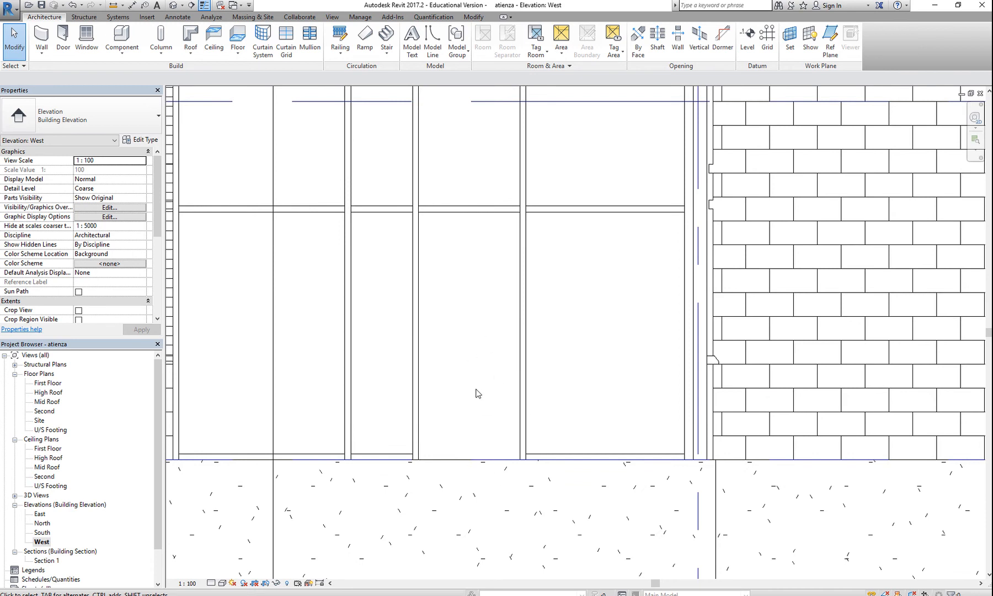
{"action": "scroll", "coordinate": [477, 392], "scroll_direction": "down", "scroll_amount": 2}
{"action": "middle_click_drag", "start_coordinate": [468, 326], "coordinate": [507, 389]}
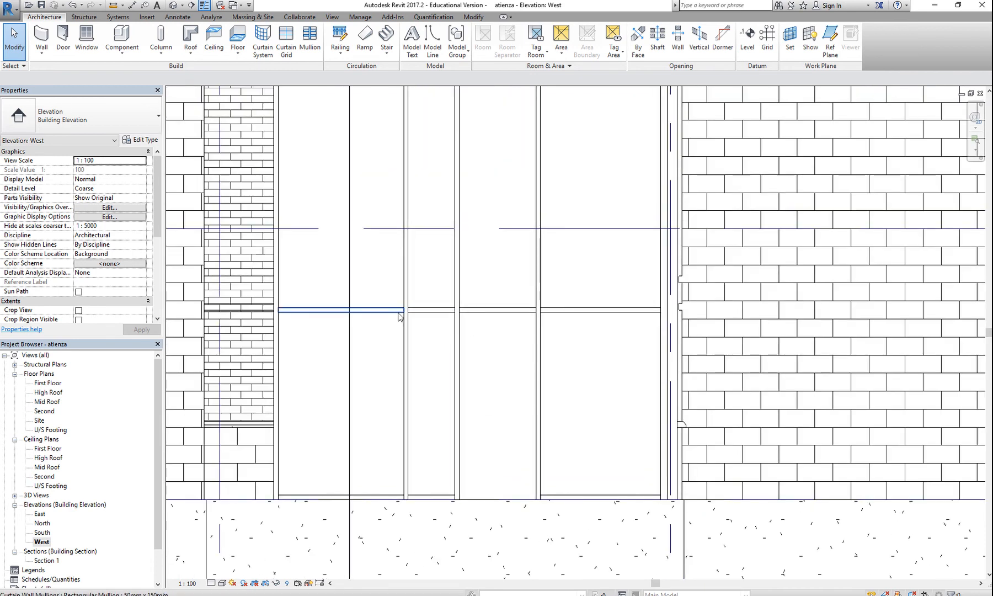
{"action": "scroll", "coordinate": [403, 312], "scroll_direction": "up", "scroll_amount": 2}
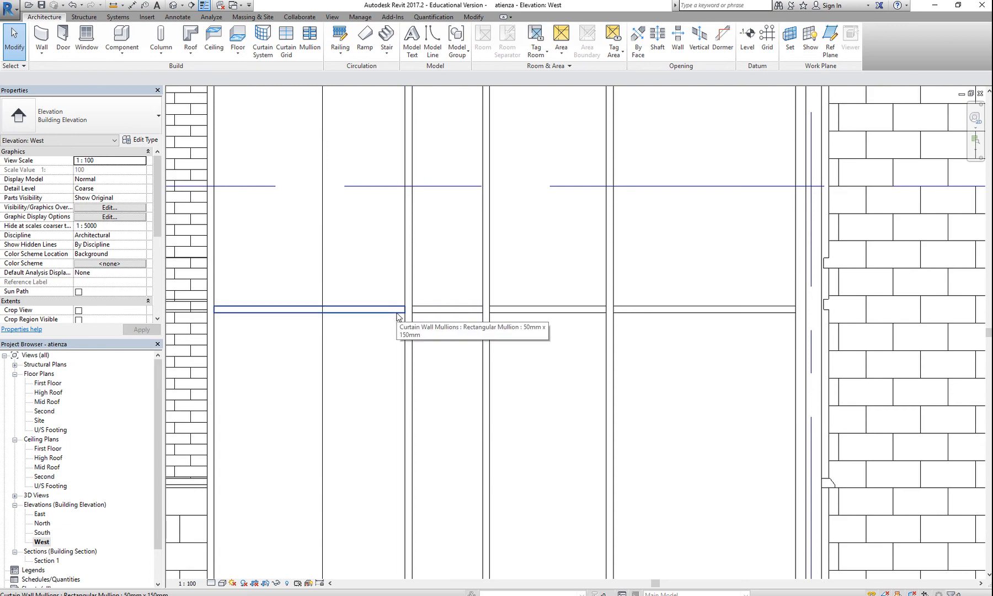
{"action": "left_click", "coordinate": [398, 317]}
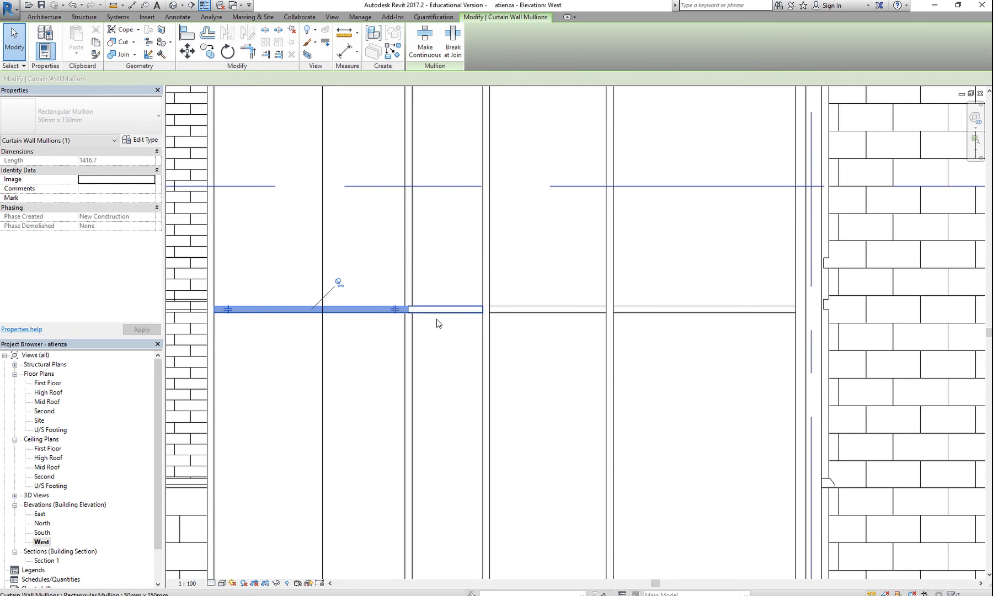
{"action": "key", "text": "Escape"}
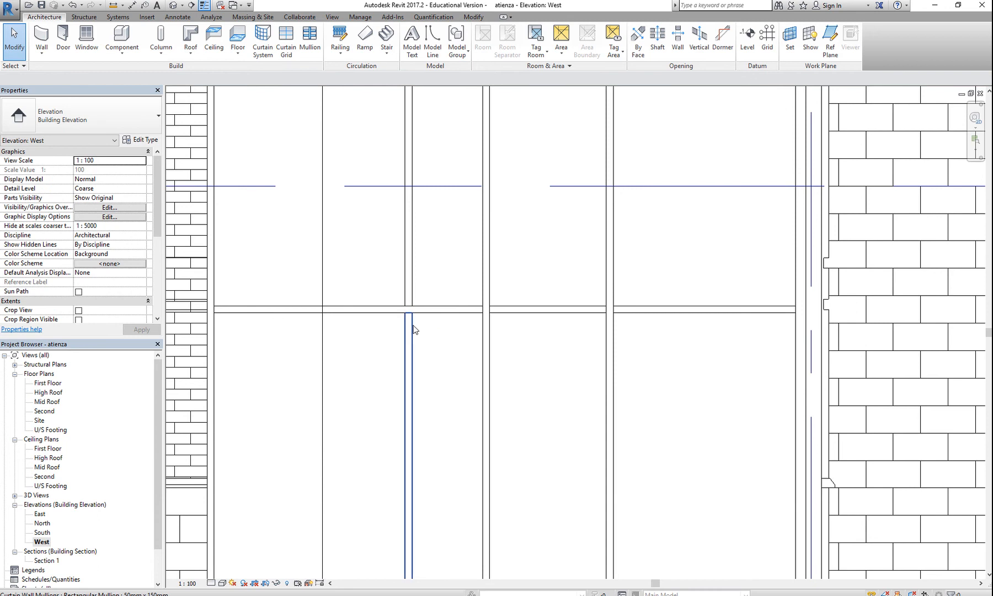
- Switch the same mullion join to a continuous vertical mullion and back to a continuous horizontal one
{"action": "left_click", "coordinate": [409, 328]}
{"action": "left_click", "coordinate": [409, 326]}
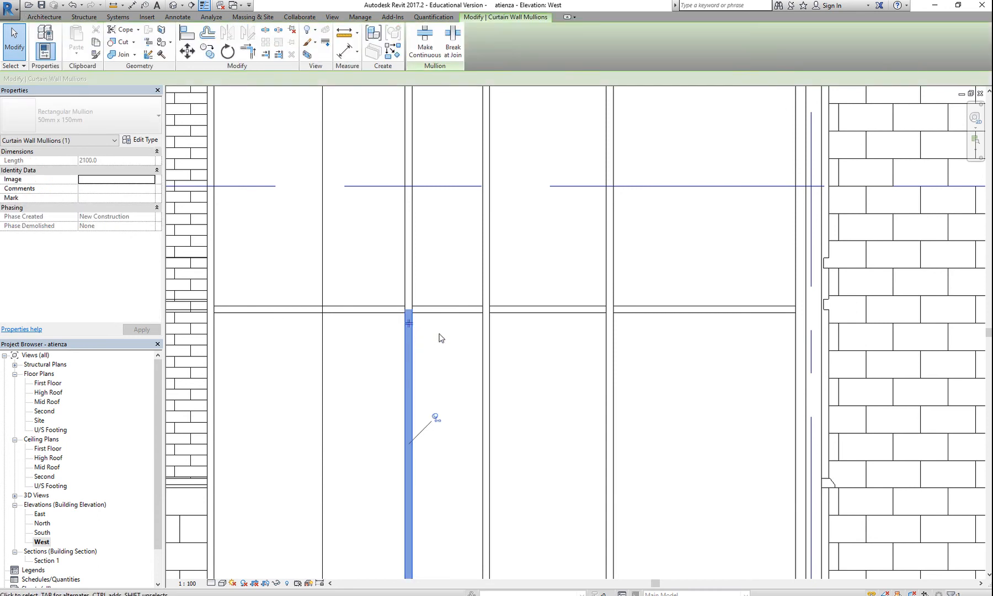
{"action": "key", "text": "Escape"}
{"action": "left_click", "coordinate": [395, 310]}
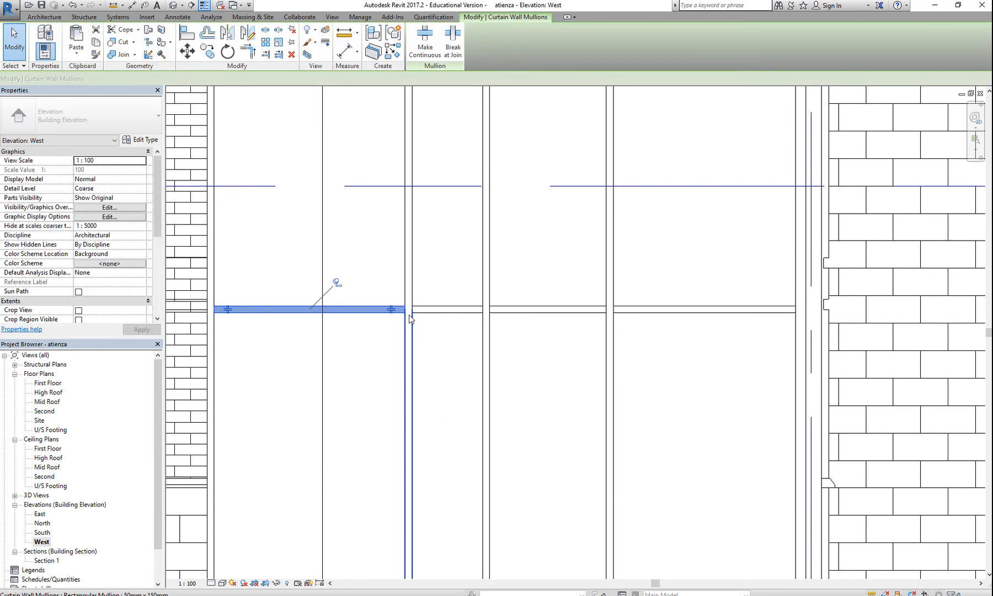
{"action": "key", "text": "Escape"}
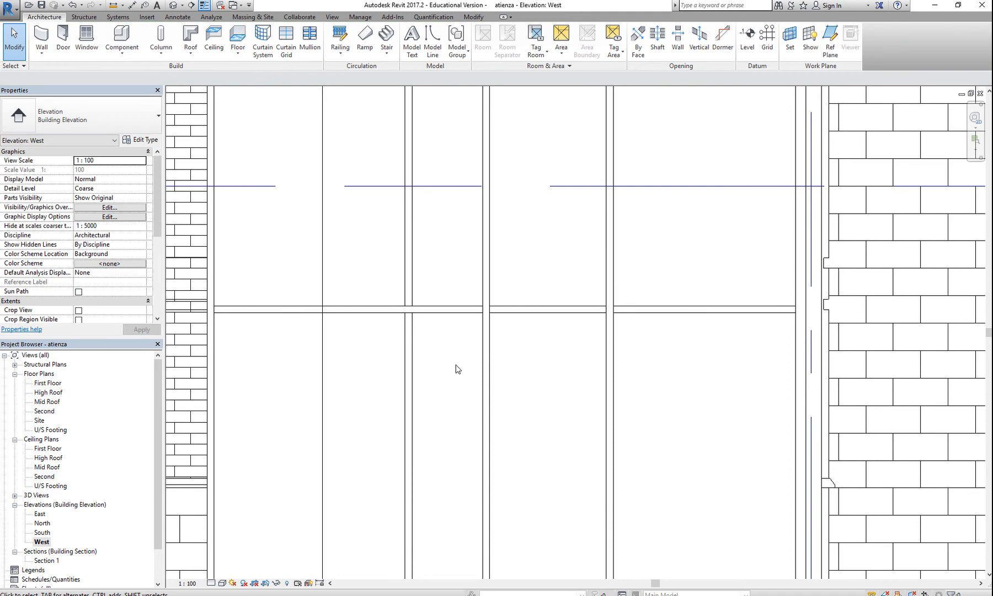
- Unpin the glazed system panel in the door opening and look through the types available for it
{"action": "middle_click_drag", "start_coordinate": [471, 360], "coordinate": [405, 271]}
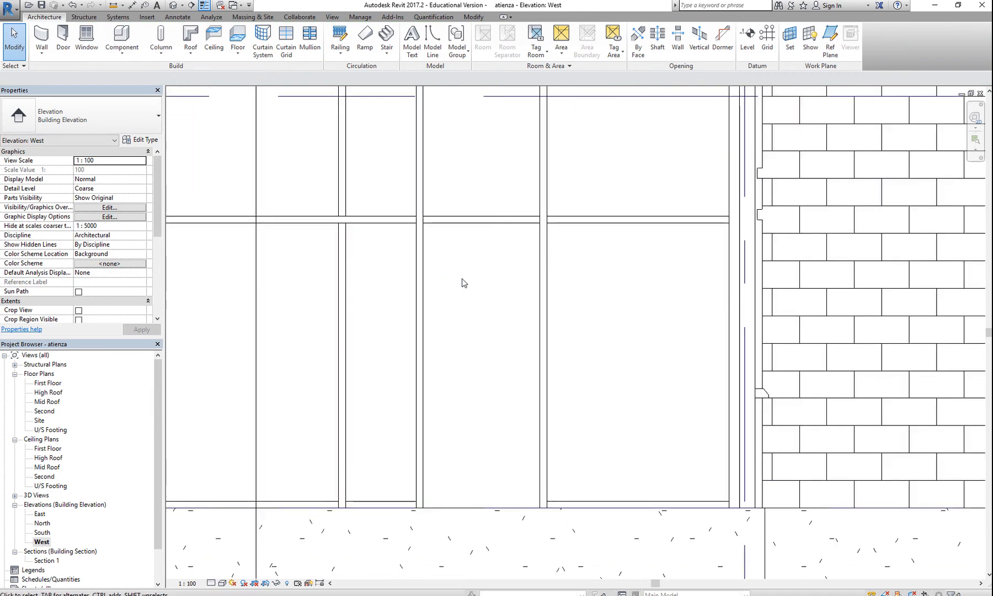
{"action": "middle_click_drag", "start_coordinate": [485, 355], "coordinate": [432, 299]}
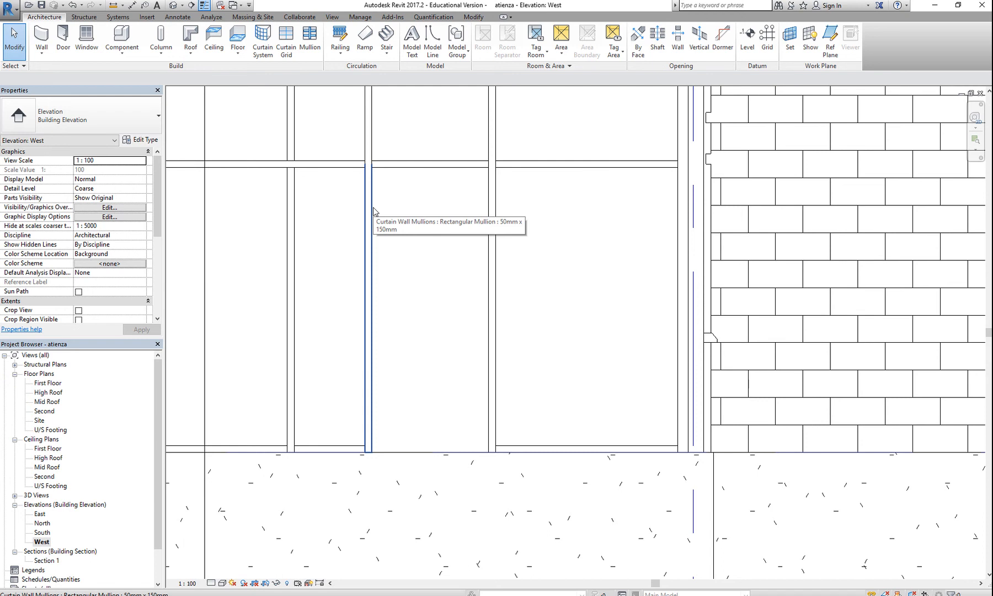
{"action": "key", "text": "Tab"}
{"action": "key", "text": "Tab"}
{"action": "key", "text": "Tab"}
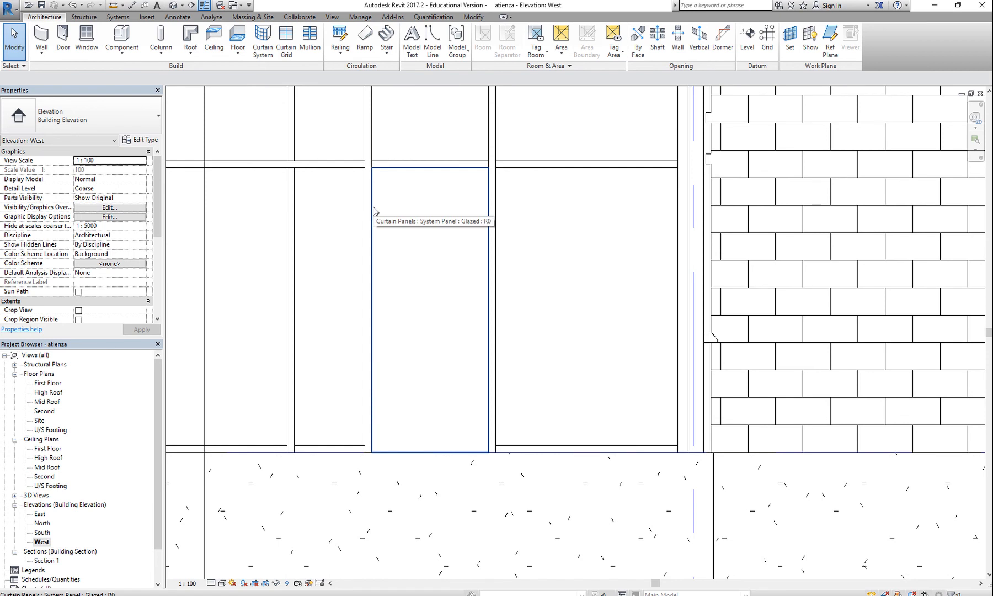
{"action": "left_click", "coordinate": [374, 210]}
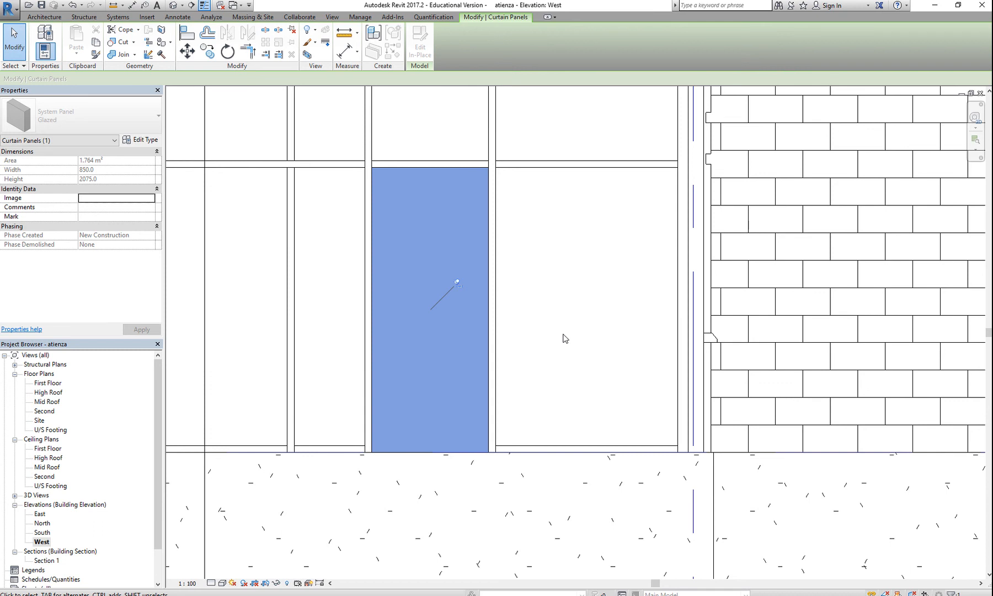
{"action": "left_click", "coordinate": [458, 282]}
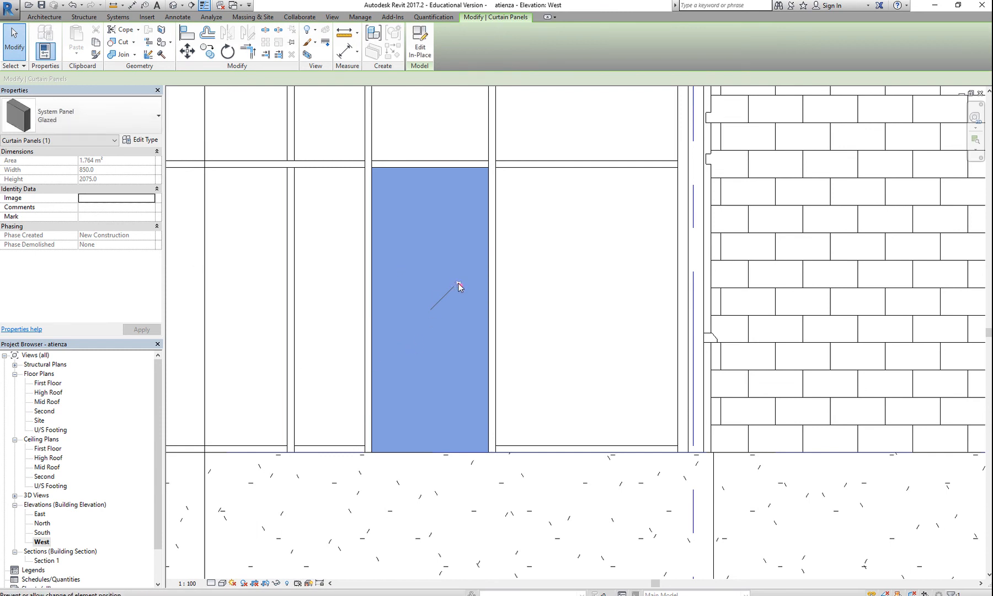
{"action": "left_click", "coordinate": [152, 124]}
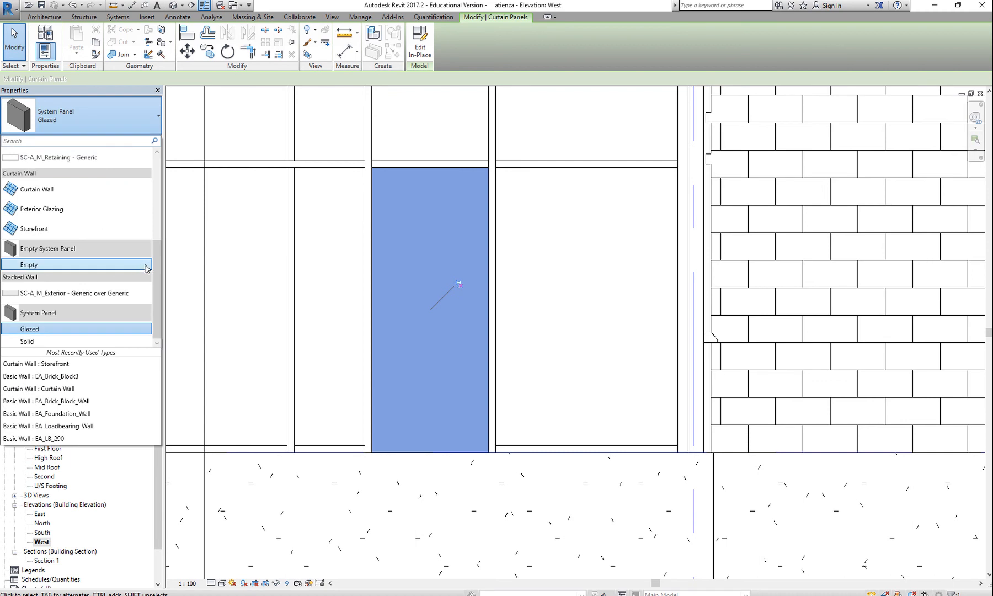
{"action": "left_click_drag", "start_coordinate": [153, 275], "coordinate": [157, 155]}
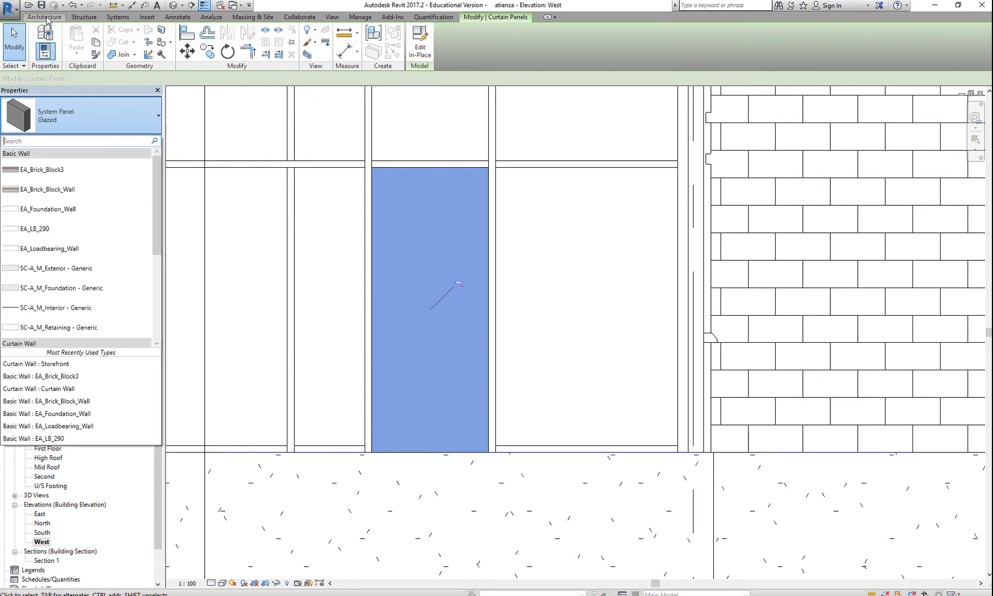
- Load the M_Door-Curtain-Wall-Single-Glass family from the Doors folder of the US Metric library
{"action": "left_click", "coordinate": [144, 18]}
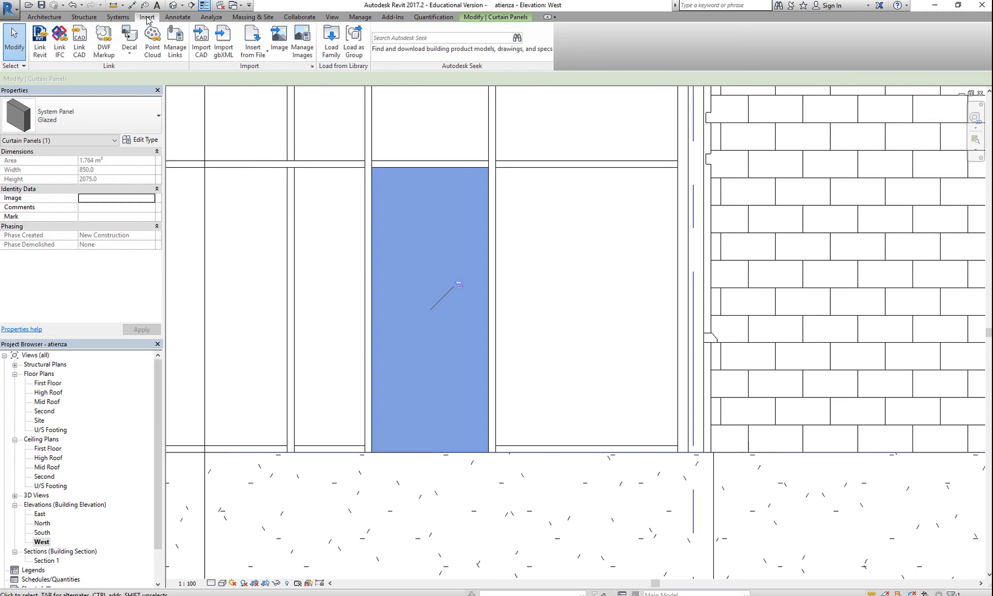
{"action": "left_click", "coordinate": [328, 42]}
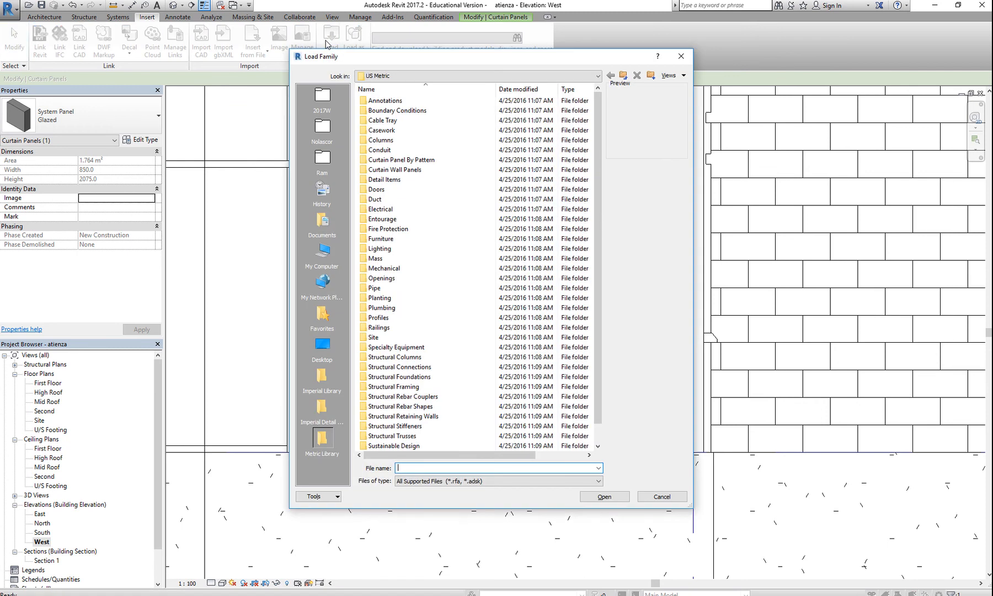
{"action": "double_click", "coordinate": [386, 190]}
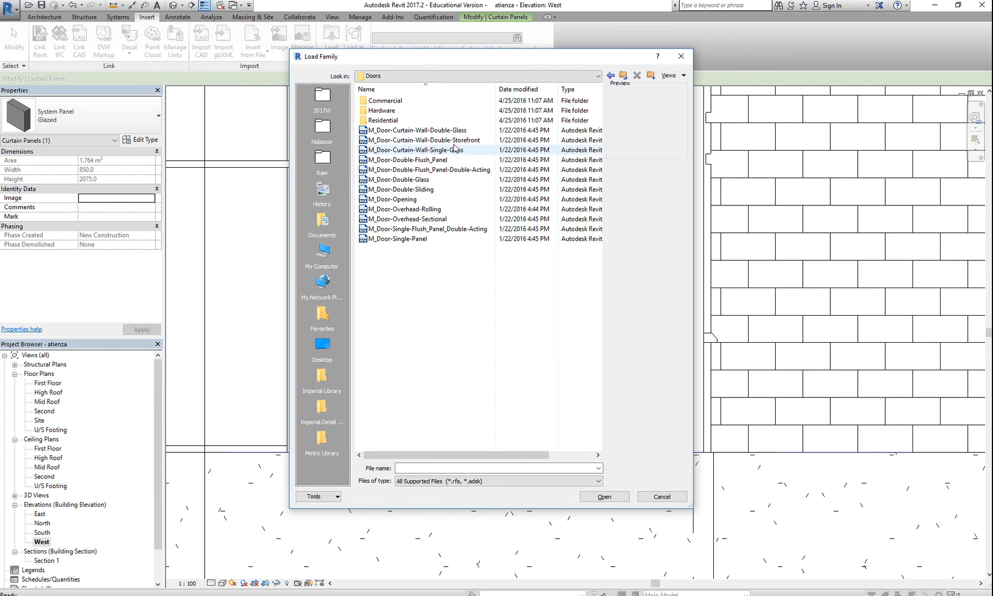
{"action": "left_click", "coordinate": [554, 76]}
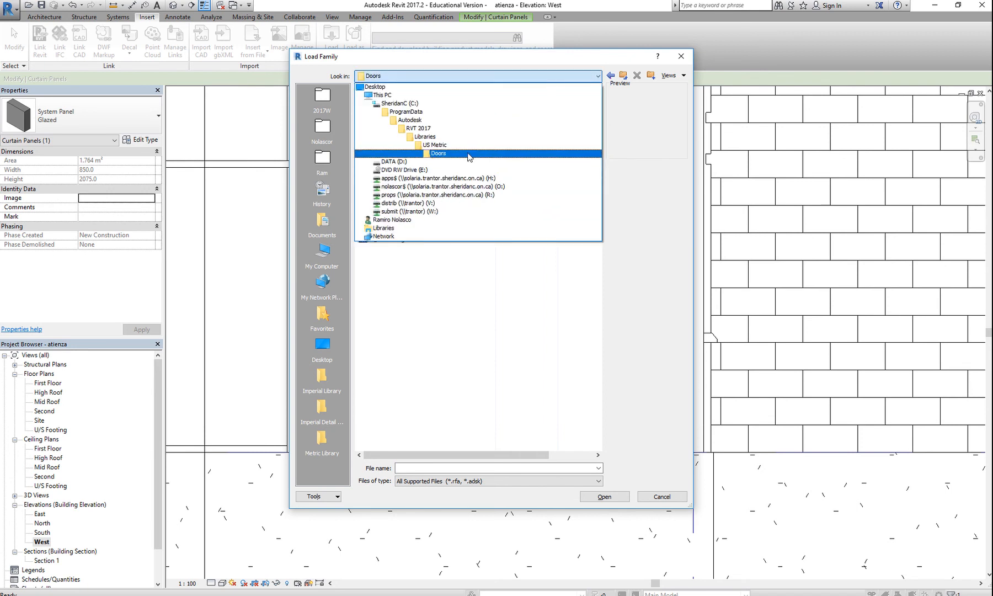
{"action": "left_click", "coordinate": [473, 153]}
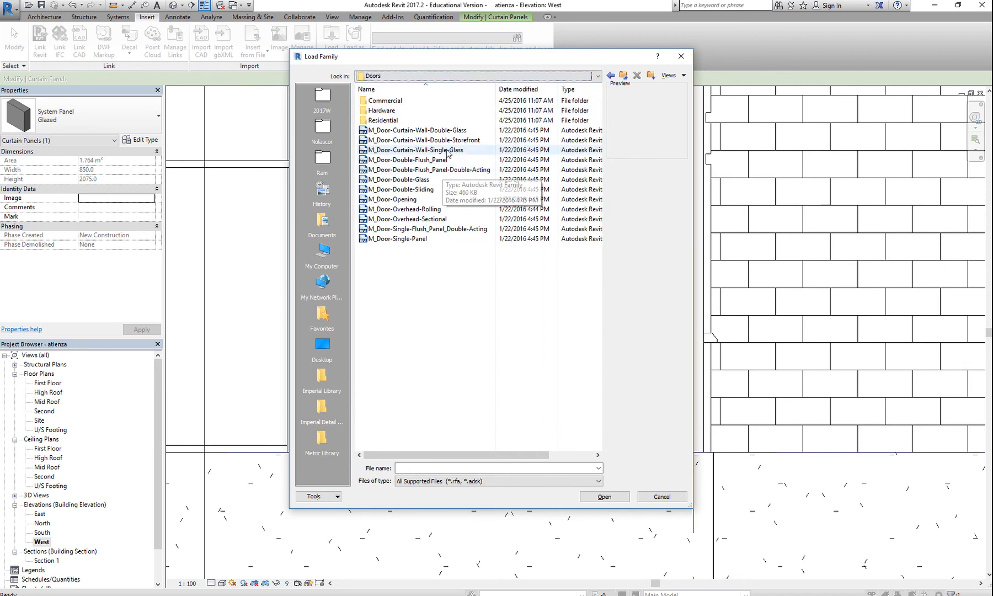
{"action": "left_click", "coordinate": [462, 151]}
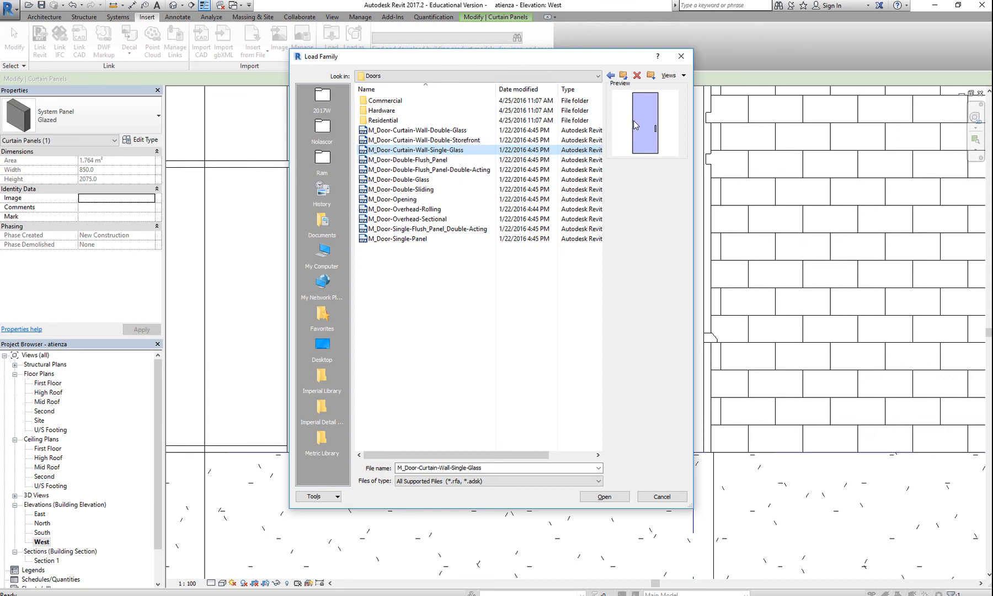
{"action": "left_click", "coordinate": [485, 140]}
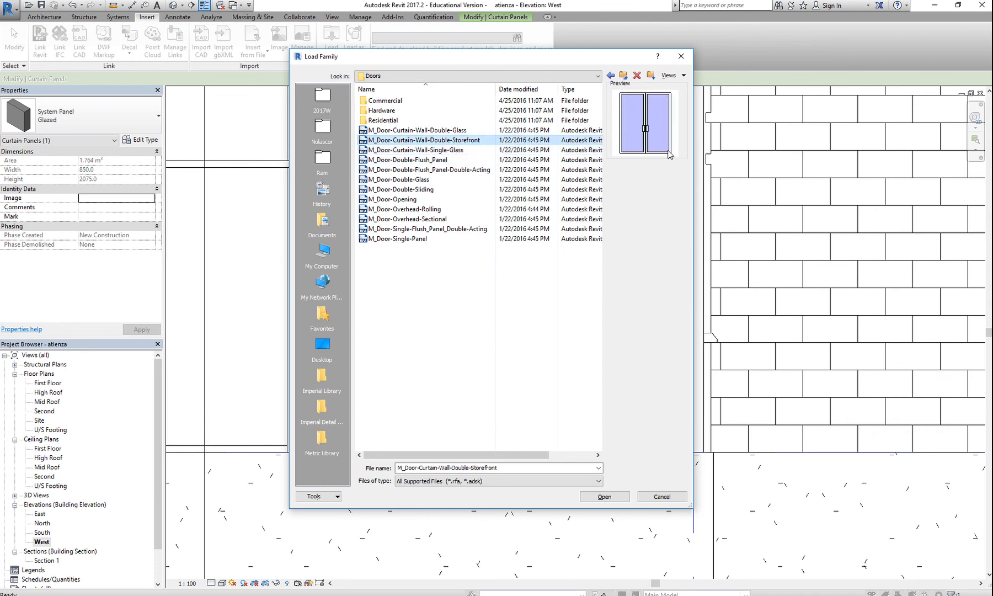
{"action": "left_click", "coordinate": [459, 151]}
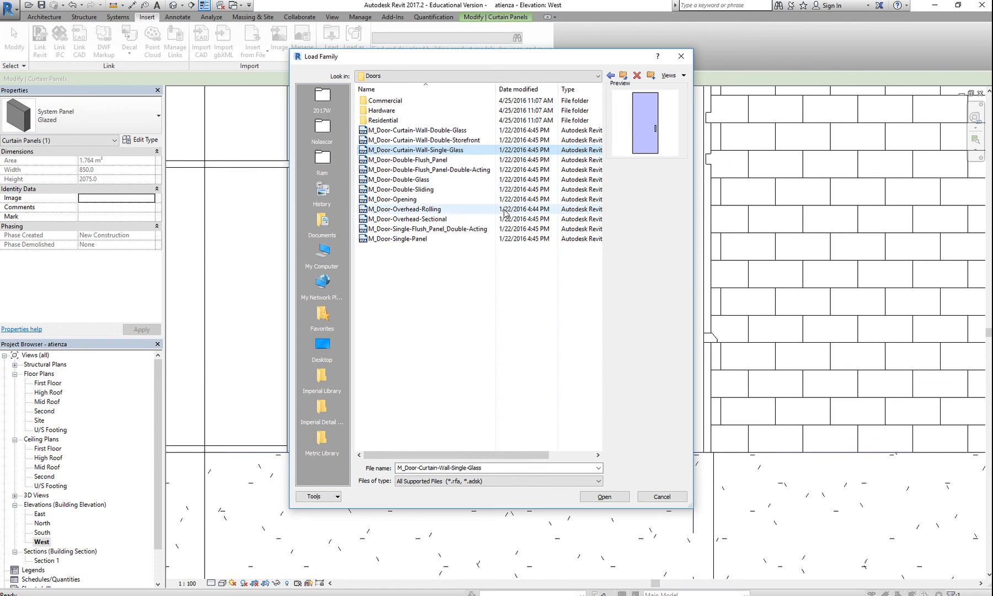
{"action": "left_click", "coordinate": [604, 496]}
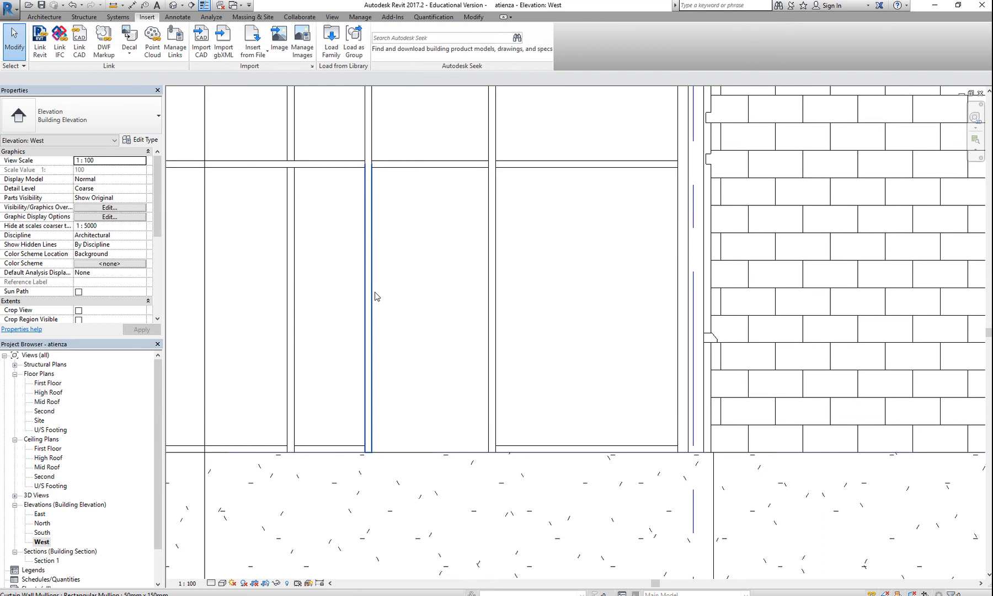
- Change the glazed panel in the door opening to the M_Door-Curtain-Wall-Single-Glass type
{"action": "key", "text": "Tab"}
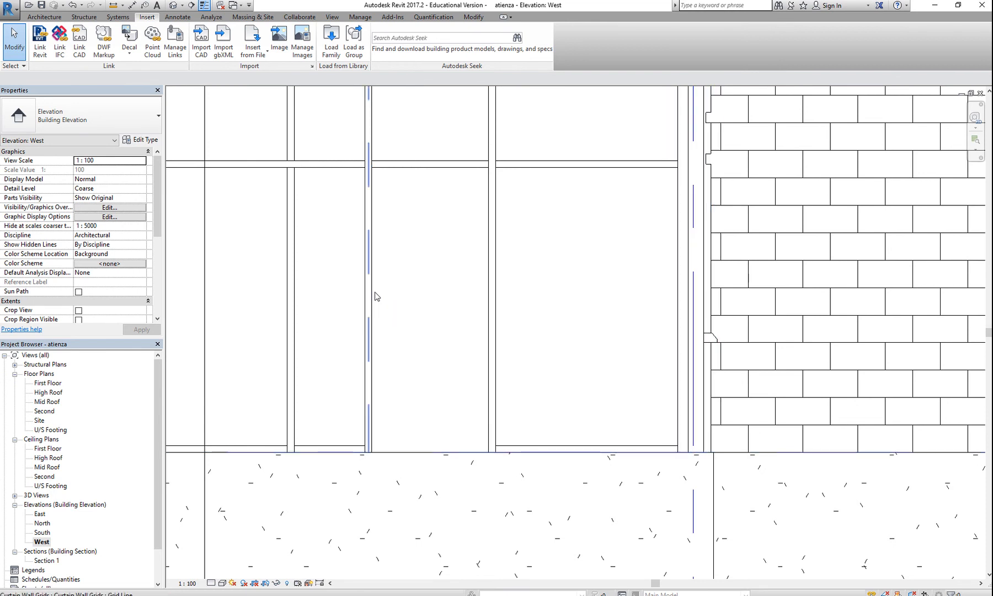
{"action": "left_click", "coordinate": [374, 296]}
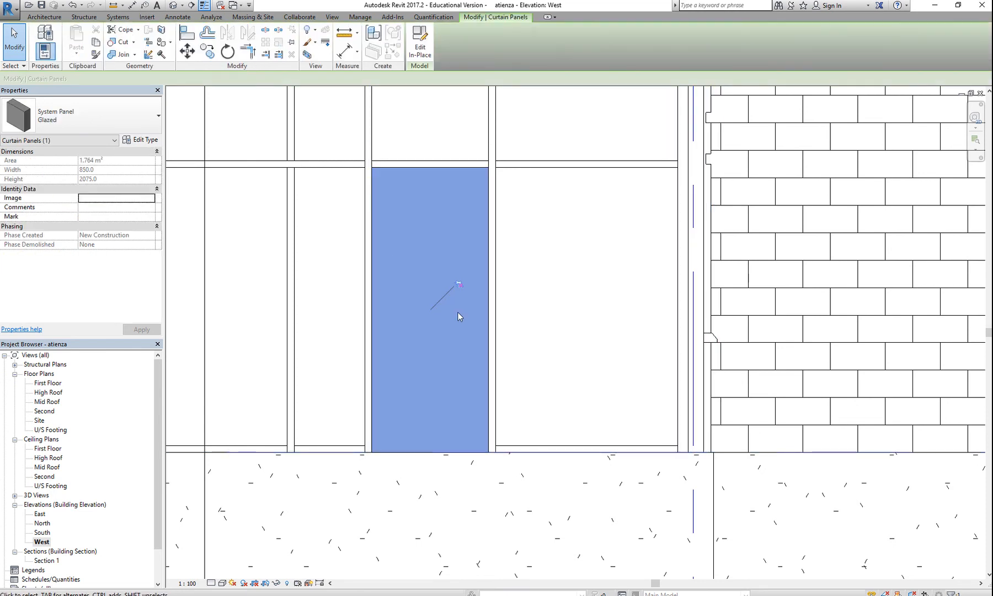
{"action": "left_click", "coordinate": [150, 117]}
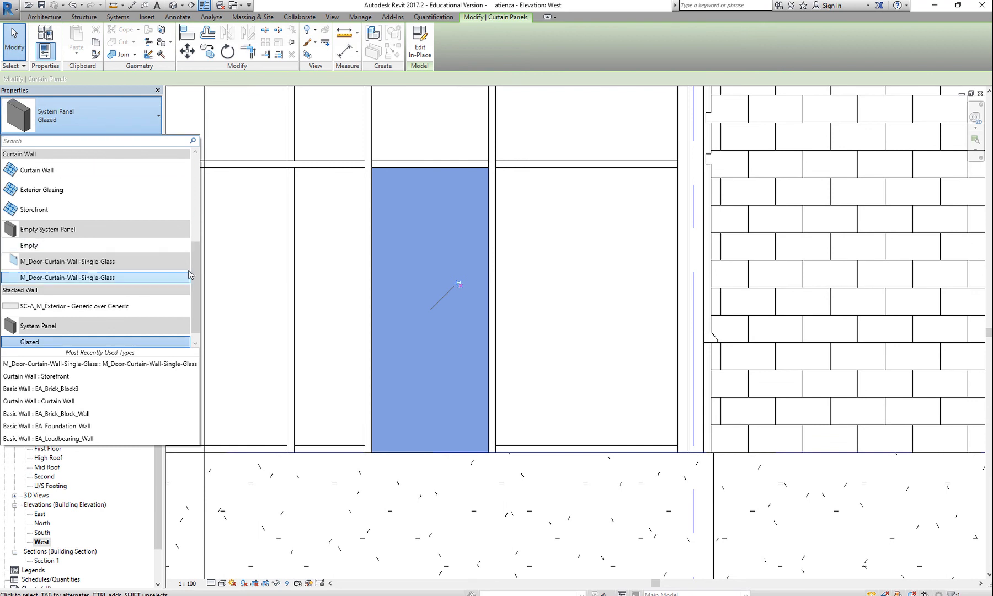
{"action": "left_click_drag", "start_coordinate": [195, 270], "coordinate": [209, 284]}
{"action": "left_click", "coordinate": [88, 265]}
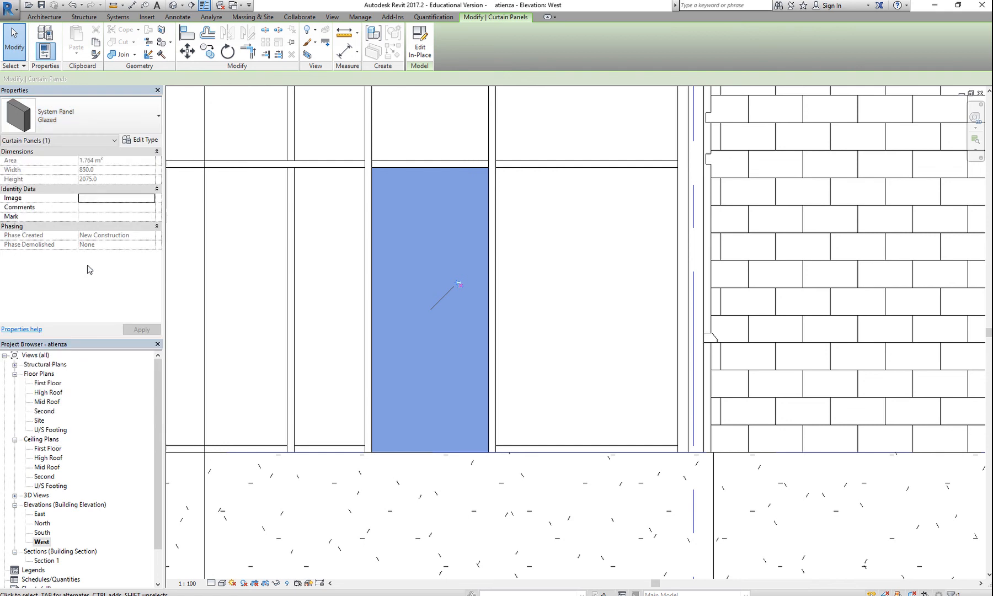
{"action": "key", "text": "Escape"}
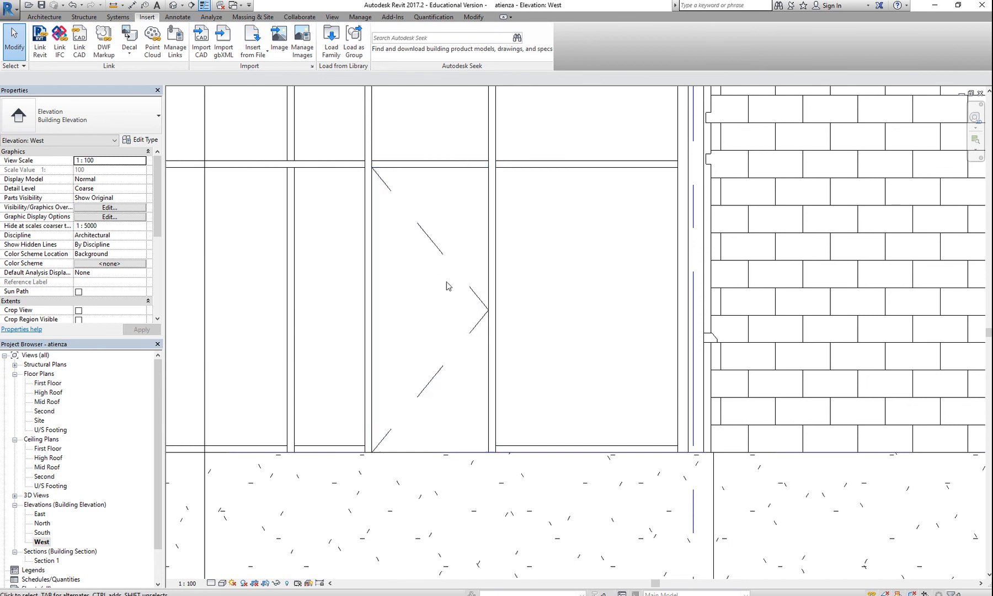
- Set the west elevation's detail level to Fine
{"action": "left_click", "coordinate": [222, 583]}
{"action": "left_click", "coordinate": [211, 583]}
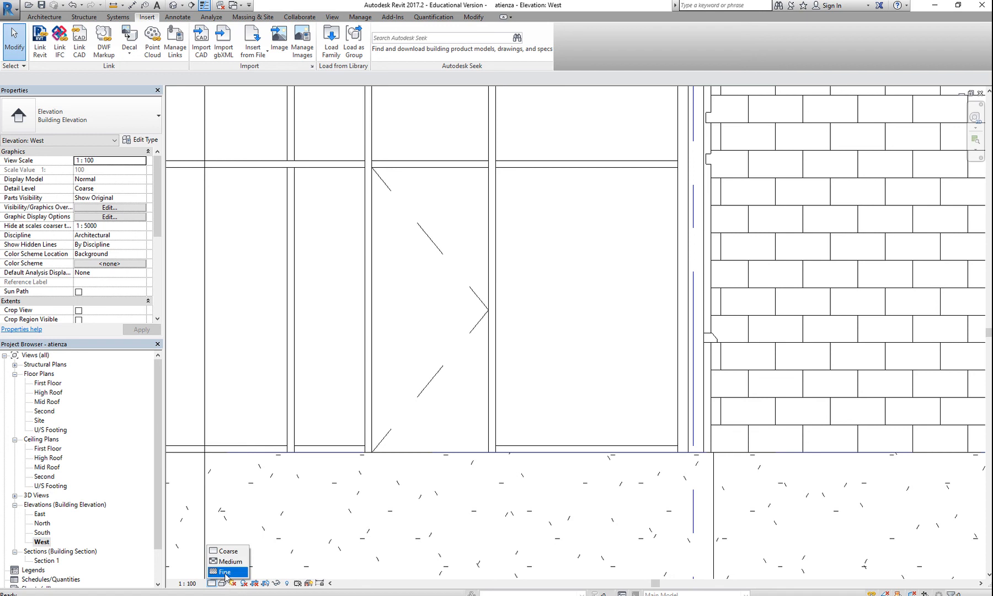
{"action": "left_click", "coordinate": [226, 572]}
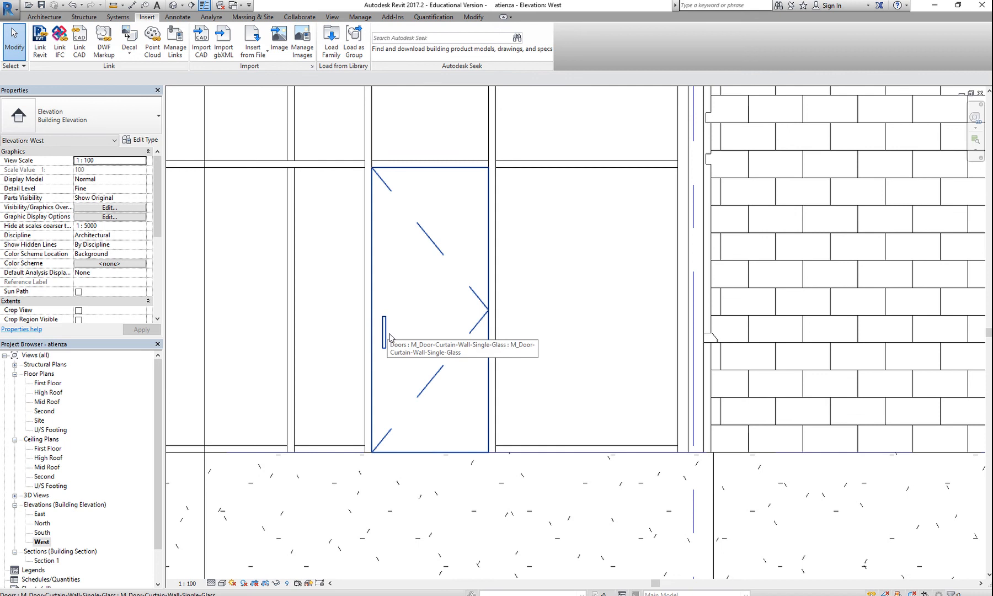
- Set the west elevation's visual style to Shaded
{"action": "scroll", "coordinate": [466, 467], "scroll_direction": "down", "scroll_amount": 3}
{"action": "scroll", "coordinate": [472, 469], "scroll_direction": "down", "scroll_amount": 2}
{"action": "middle_click_drag", "start_coordinate": [485, 496], "coordinate": [457, 406]}
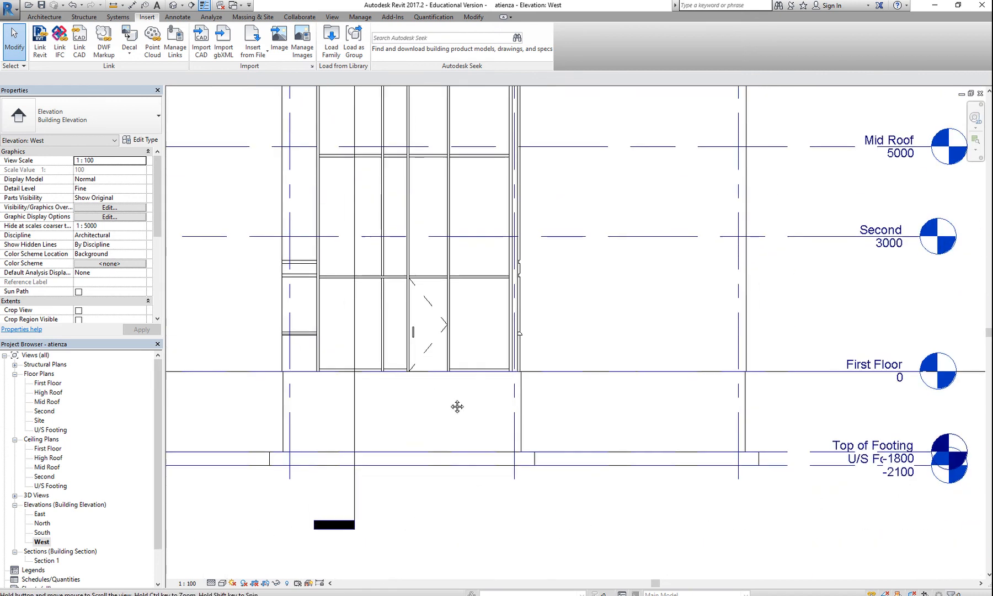
{"action": "left_click", "coordinate": [222, 582]}
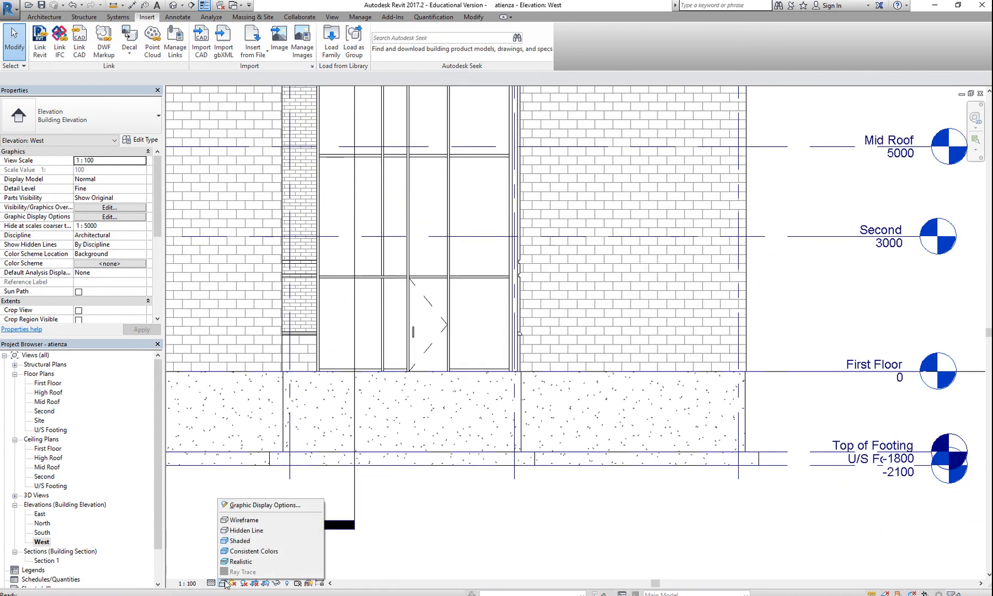
{"action": "left_click", "coordinate": [245, 543]}
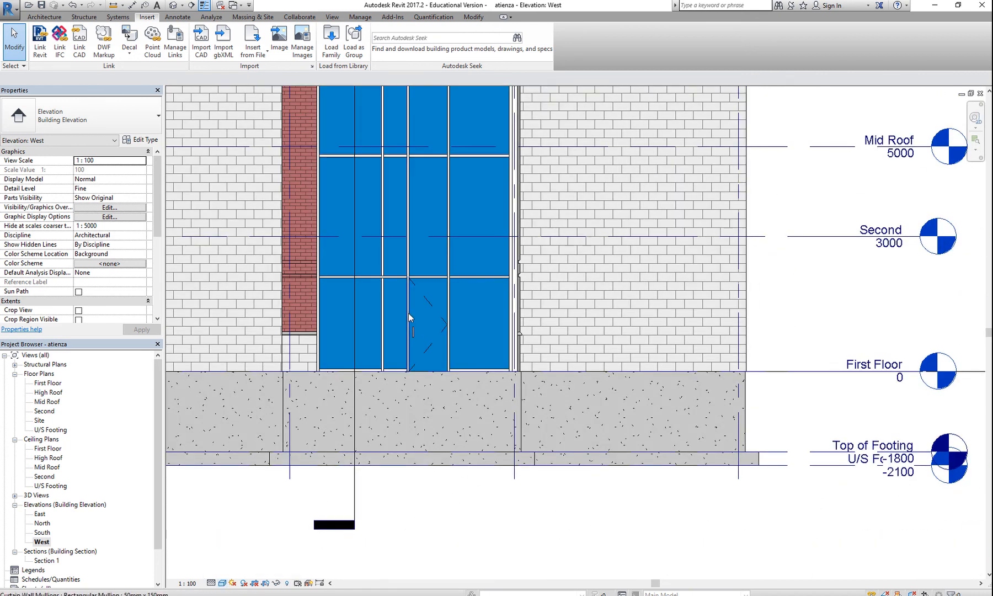
- Select the panels along the horizontal grid in the row directly above the door, unpin them and change their type to System Panel Solid
{"action": "middle_click_drag", "start_coordinate": [469, 410], "coordinate": [481, 463]}
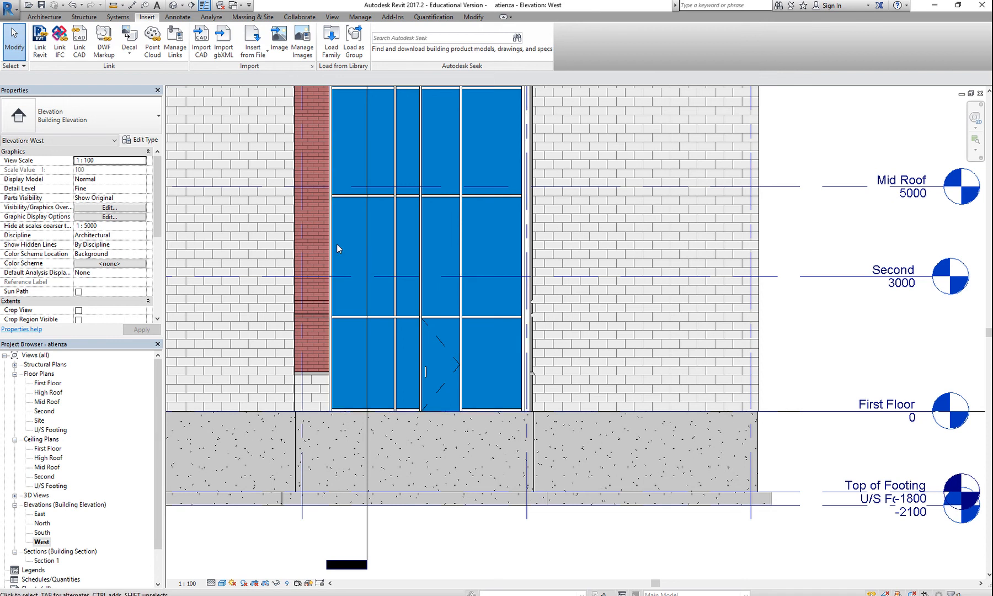
{"action": "scroll", "coordinate": [337, 244], "scroll_direction": "up", "scroll_amount": 4}
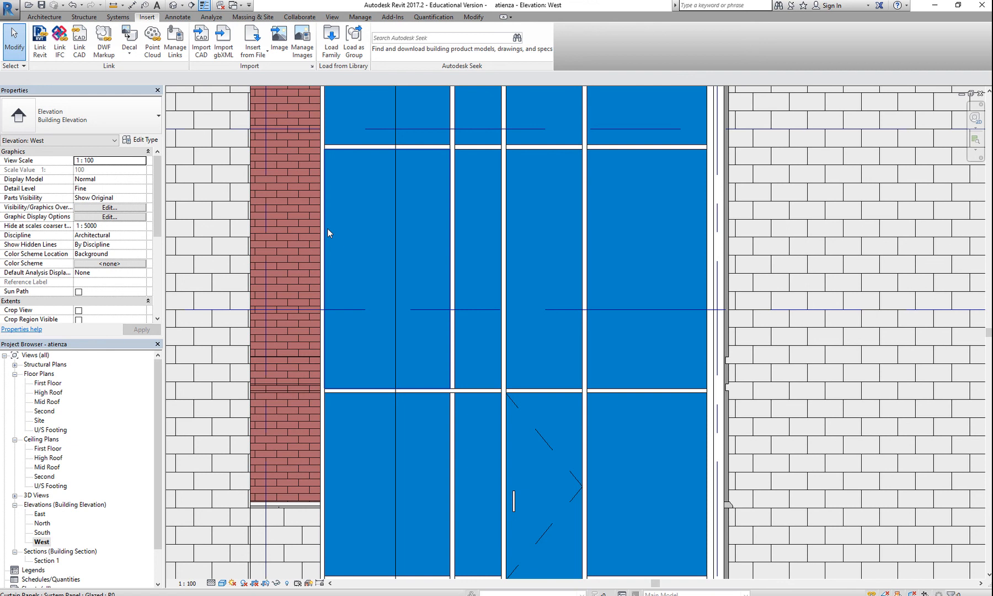
{"action": "left_click", "coordinate": [327, 228]}
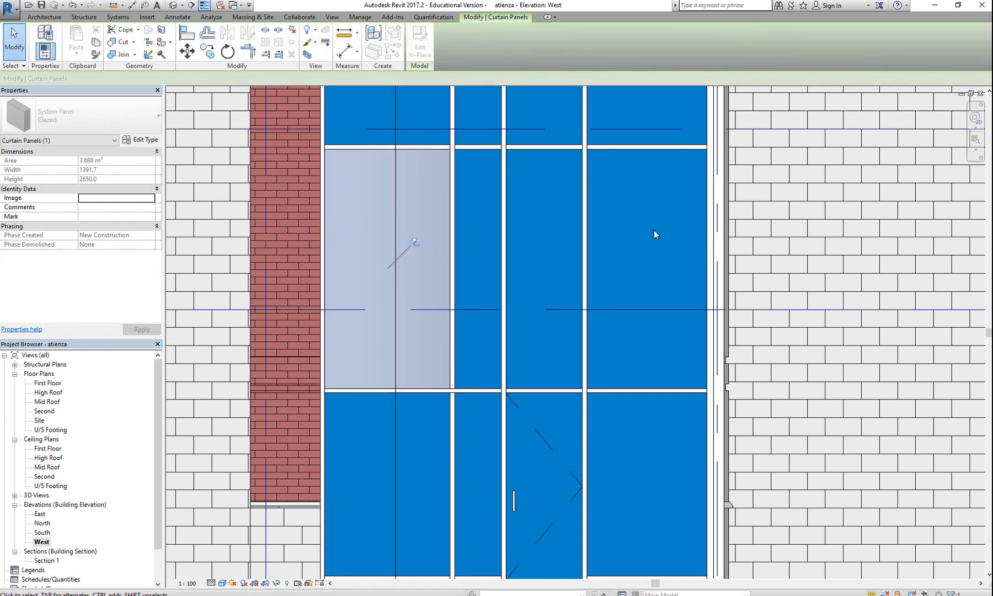
{"action": "right_click", "coordinate": [373, 221]}
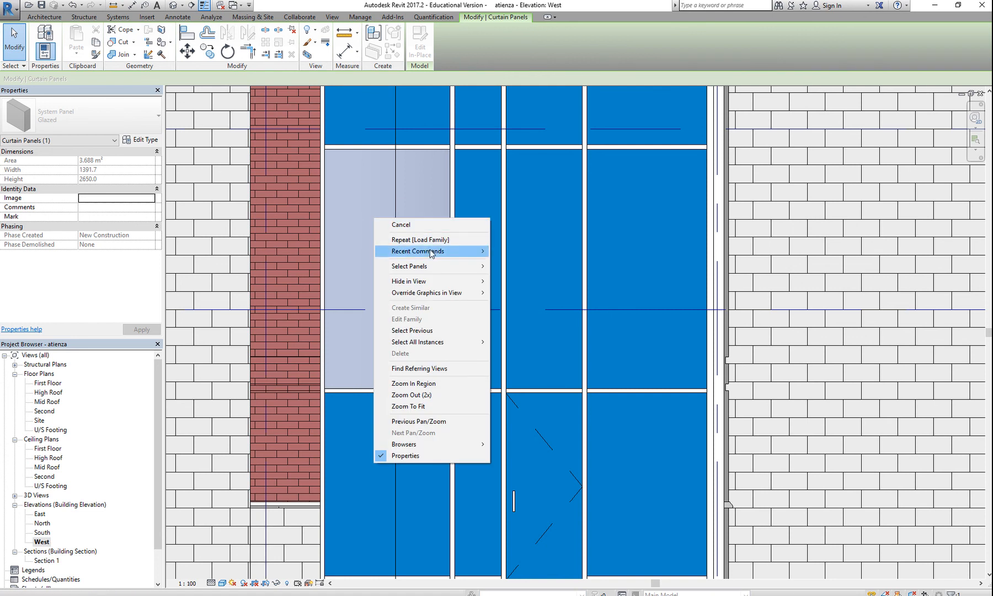
{"action": "mouse_move", "coordinate": [464, 267]}
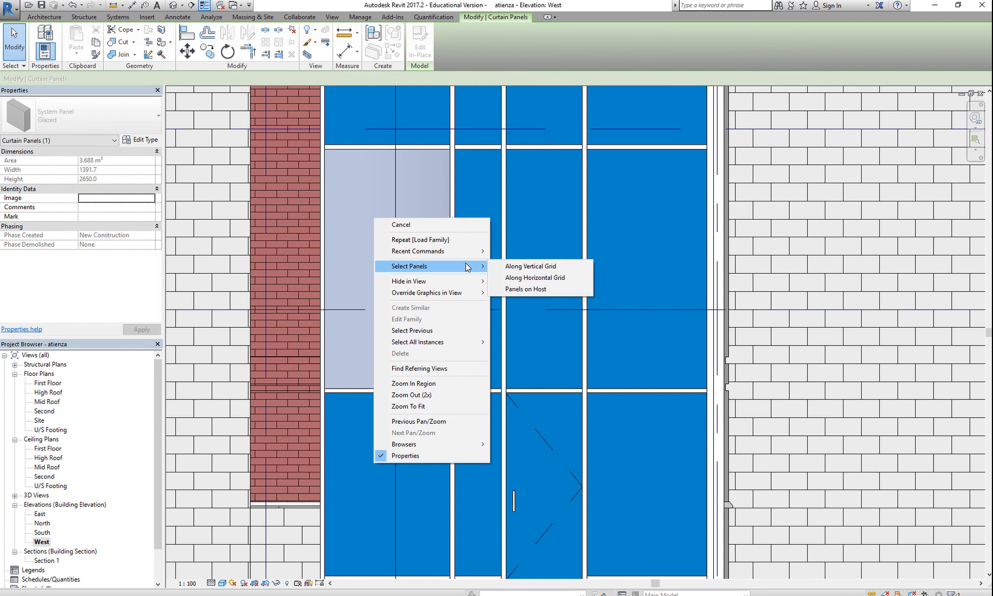
{"action": "left_click", "coordinate": [528, 278]}
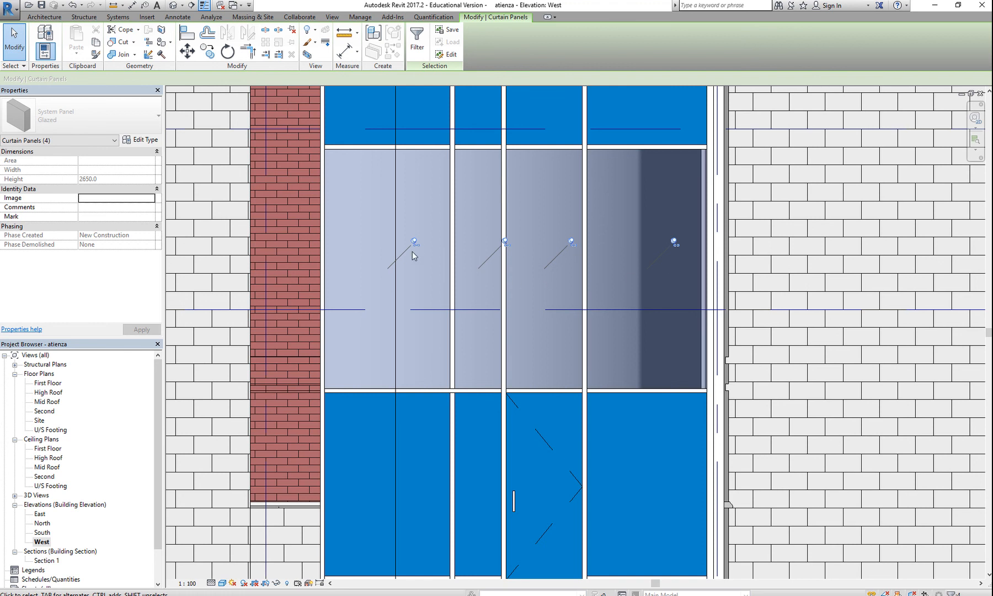
{"action": "left_click", "coordinate": [294, 29]}
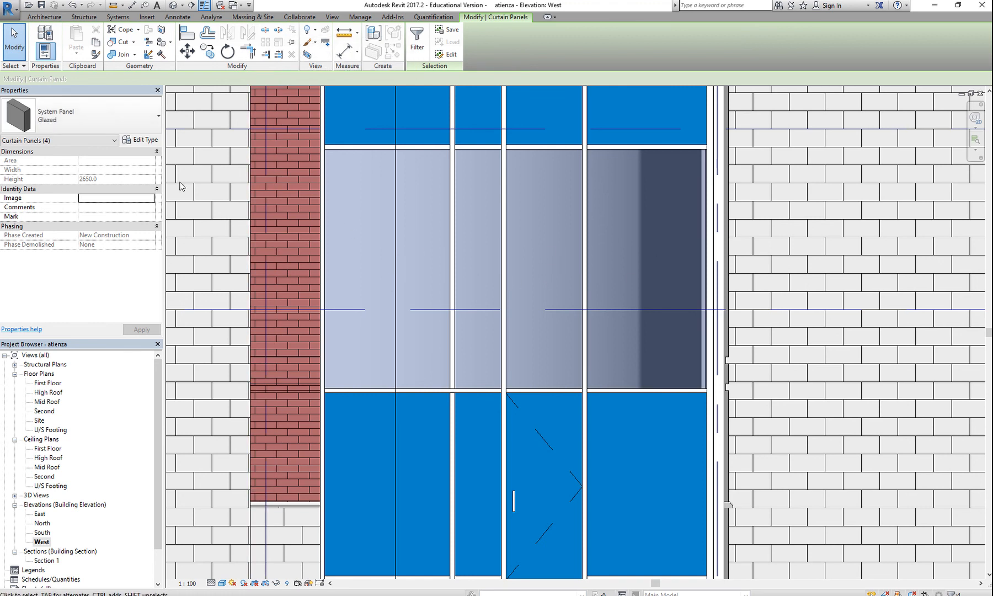
{"action": "left_click", "coordinate": [138, 125]}
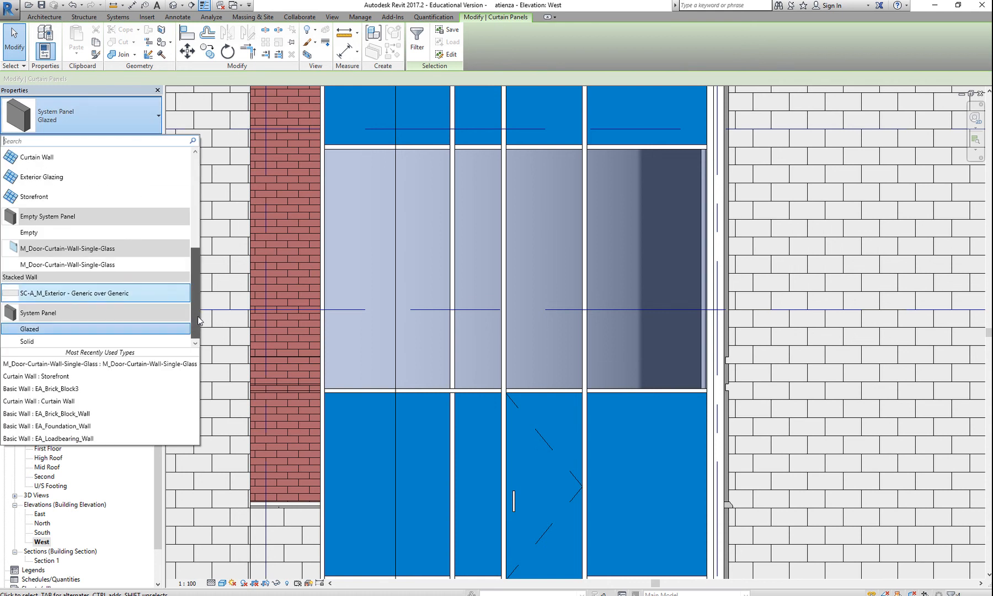
{"action": "left_click", "coordinate": [72, 341]}
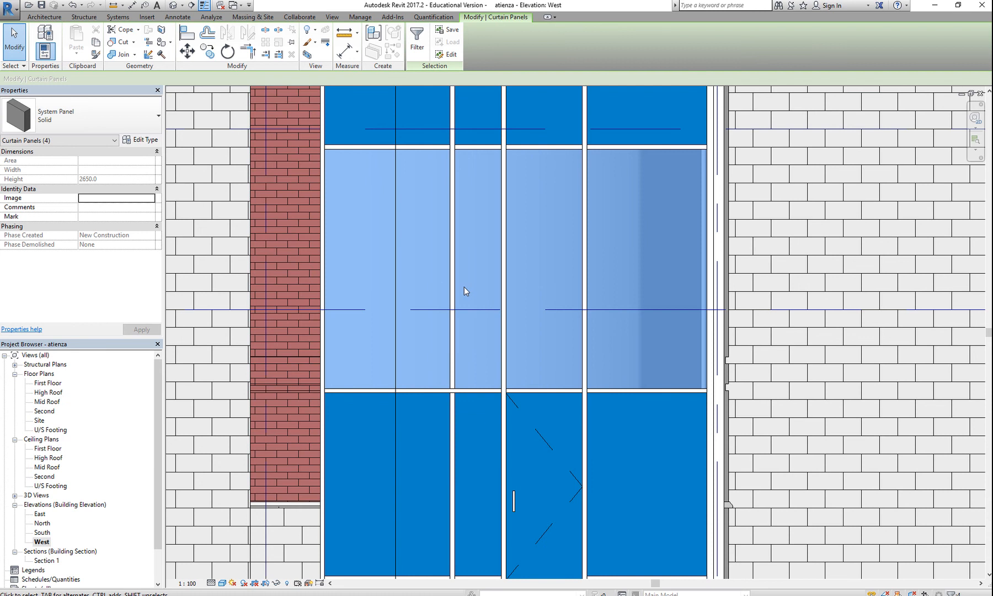
- Set the material of the Solid system panel type to Copper
{"action": "left_click", "coordinate": [148, 141]}
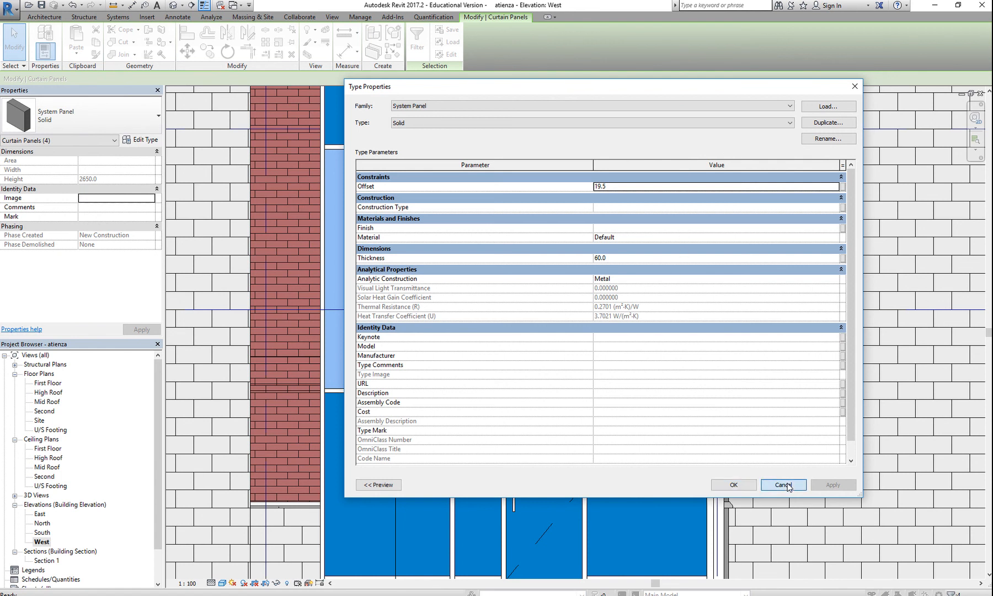
{"action": "left_click", "coordinate": [734, 484]}
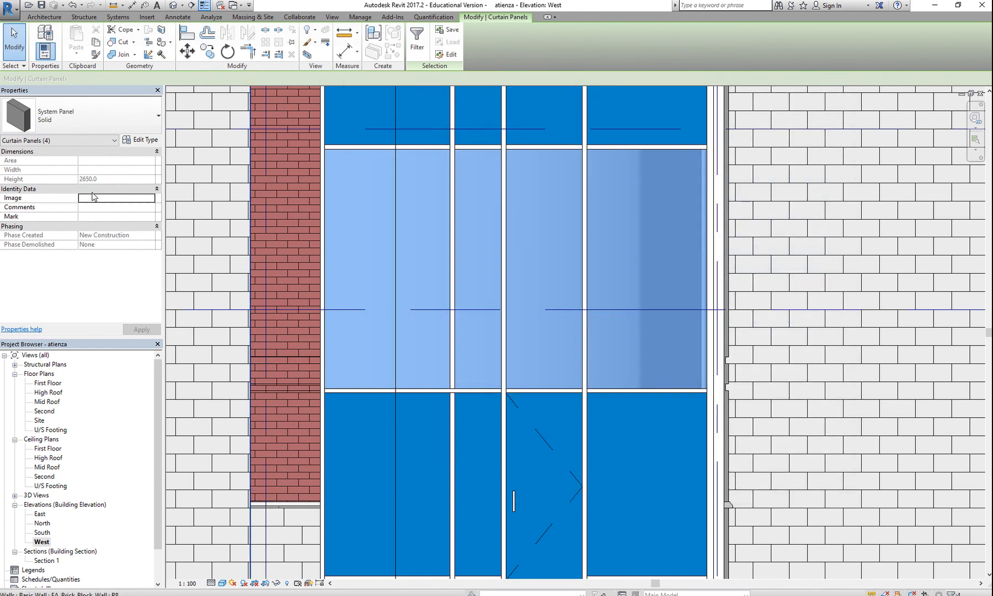
{"action": "left_click", "coordinate": [142, 140]}
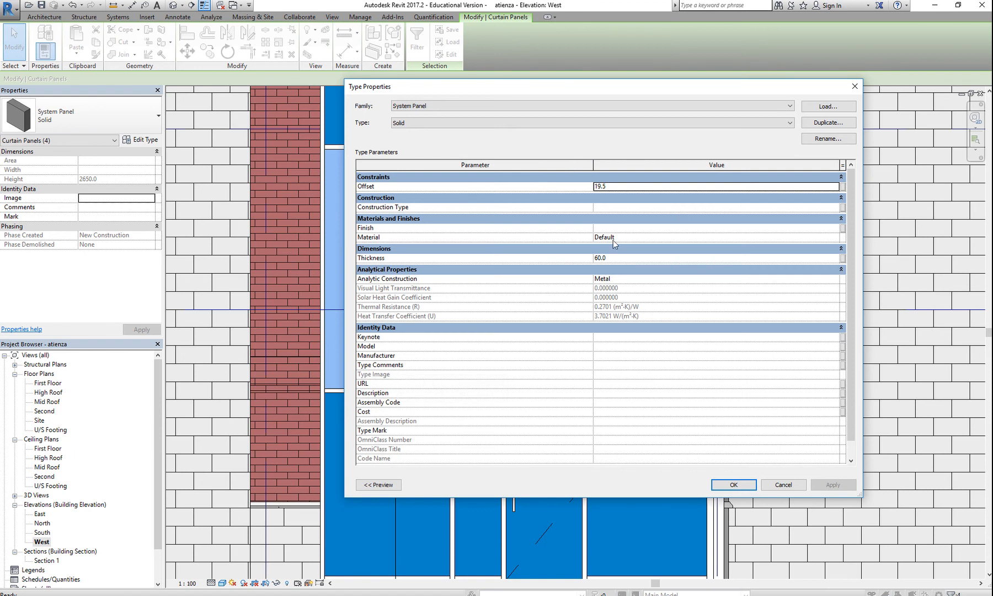
{"action": "left_click", "coordinate": [659, 237]}
{"action": "left_click", "coordinate": [835, 238]}
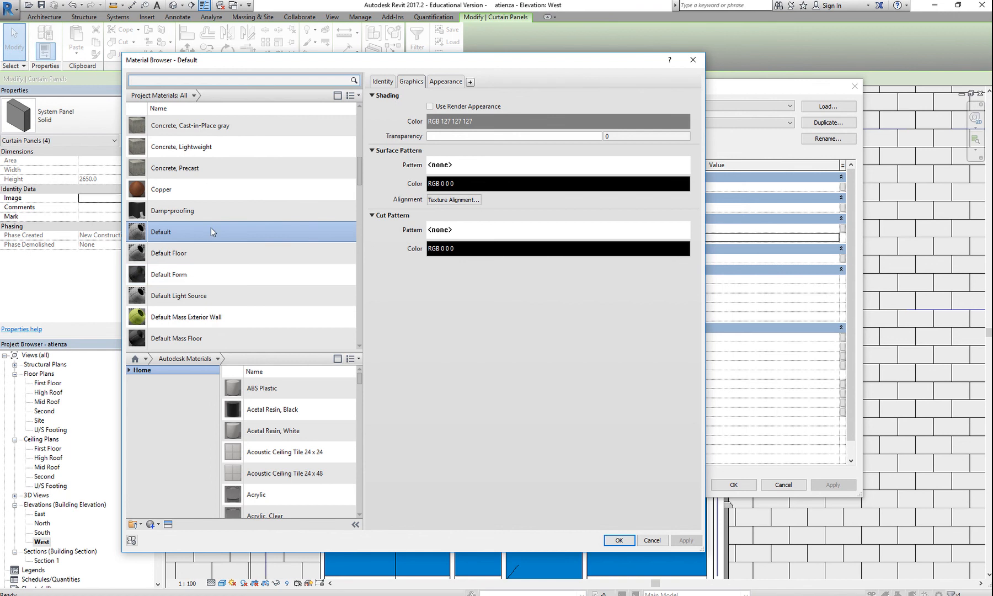
{"action": "left_click", "coordinate": [208, 191]}
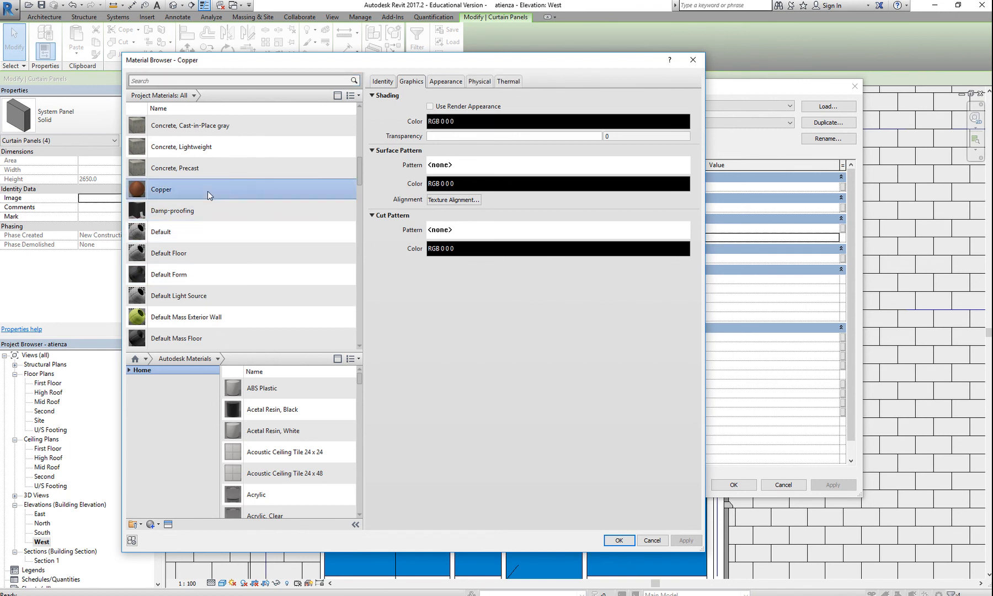
{"action": "left_click", "coordinate": [617, 541]}
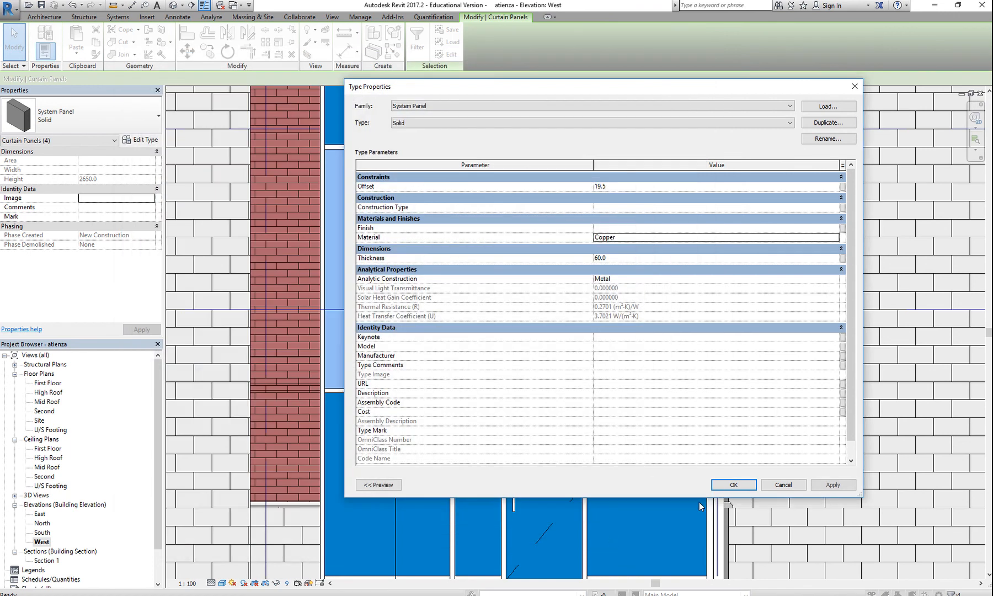
{"action": "left_click", "coordinate": [733, 484]}
{"action": "scroll", "coordinate": [610, 479], "scroll_direction": "down", "scroll_amount": 2}
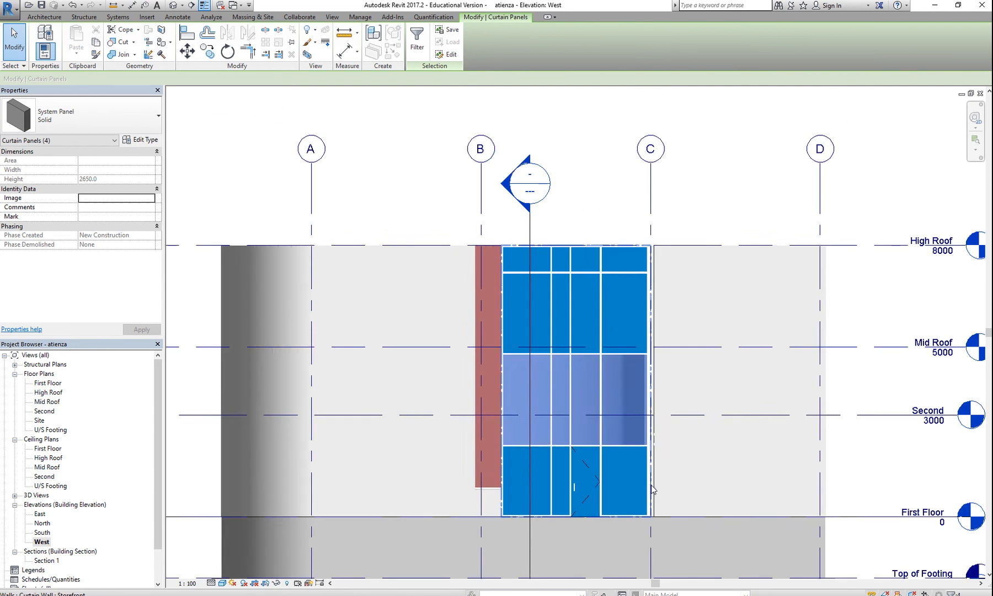
- Open the 3D view, set its visual style to Realistic and examine the solid panel row above the door
{"action": "left_click", "coordinate": [745, 454]}
{"action": "middle_click_drag", "start_coordinate": [763, 515], "coordinate": [567, 398]}
{"action": "middle_click_drag", "start_coordinate": [603, 482], "coordinate": [568, 484]}
{"action": "left_click", "coordinate": [172, 6]}
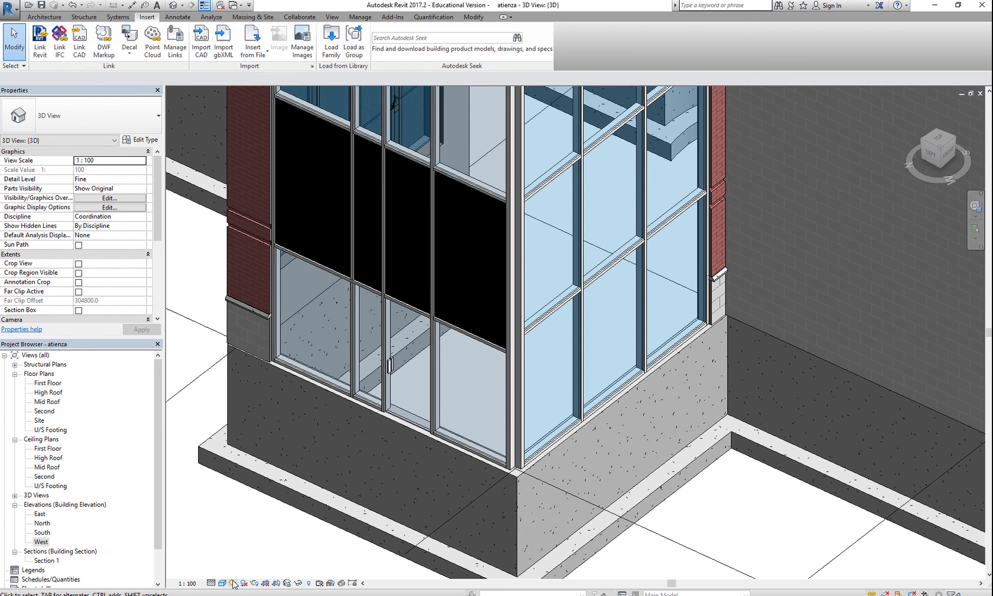
{"action": "left_click", "coordinate": [222, 582]}
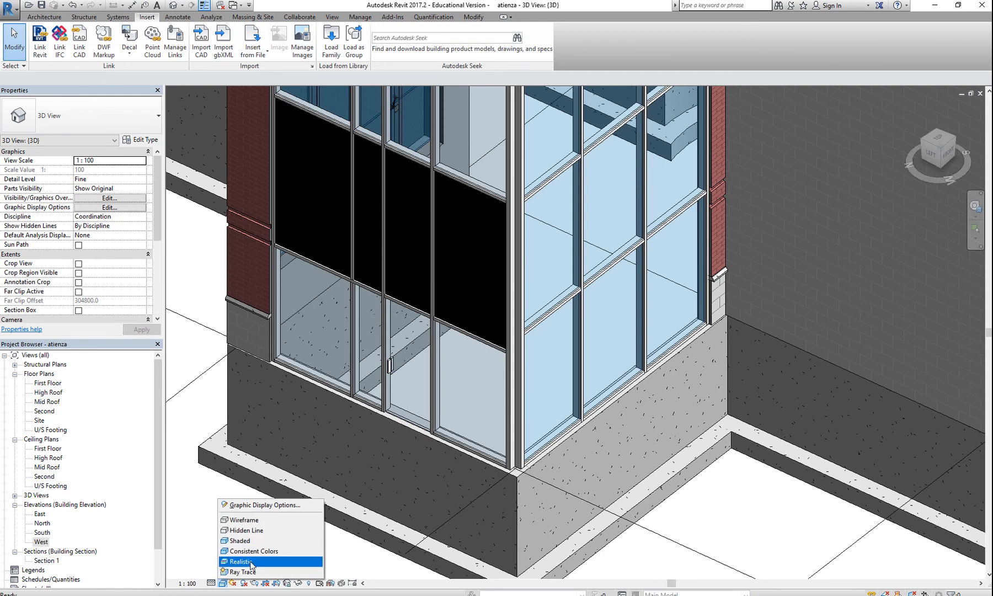
{"action": "left_click", "coordinate": [251, 567]}
{"action": "middle_click_drag", "start_coordinate": [270, 515], "coordinate": [401, 327], "text": "shift"}
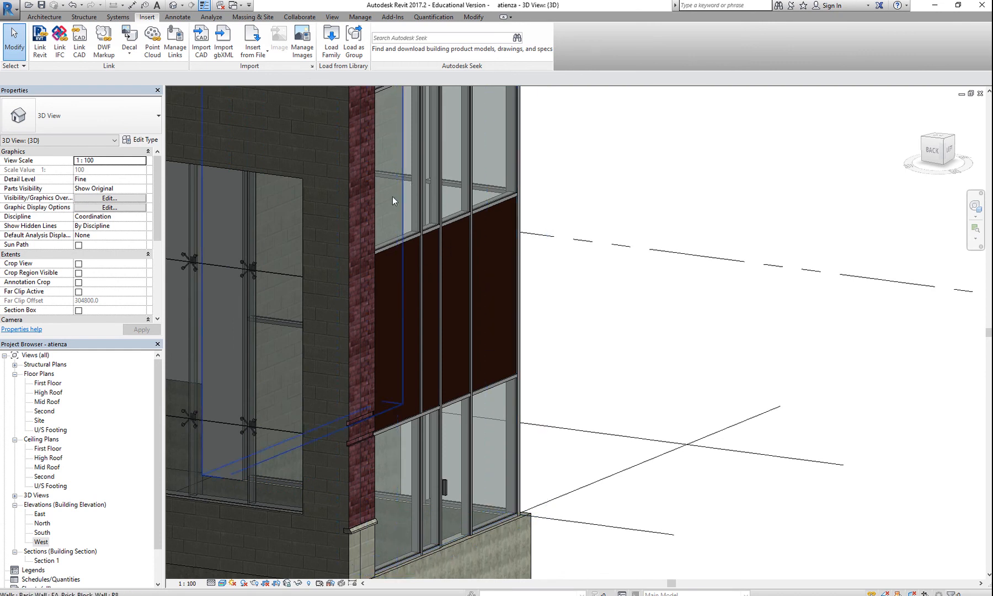
{"action": "middle_click_drag", "start_coordinate": [475, 308], "coordinate": [398, 281], "text": "shift"}
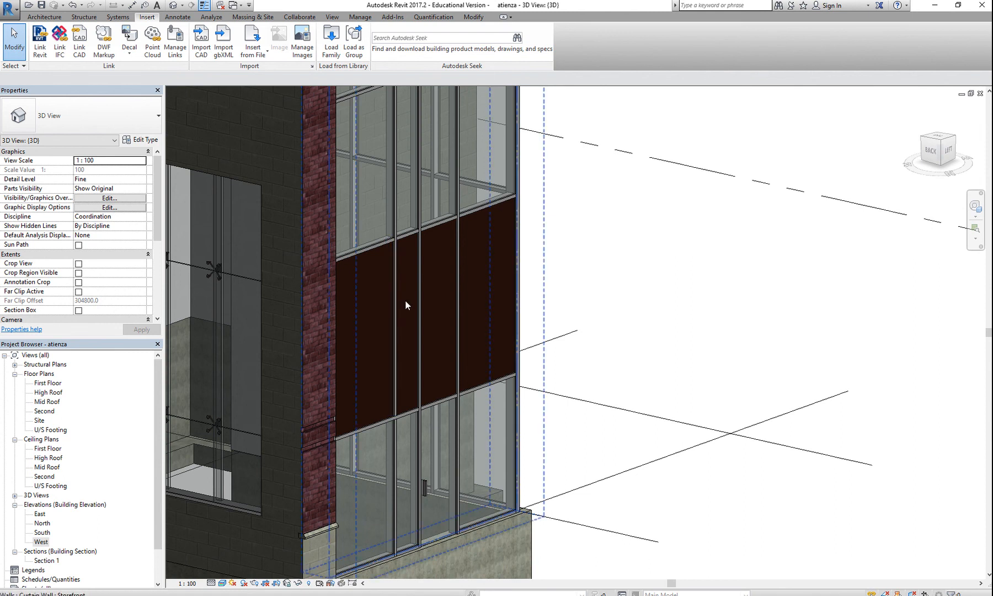
{"action": "middle_click_drag", "start_coordinate": [401, 297], "coordinate": [365, 361], "text": "shift"}
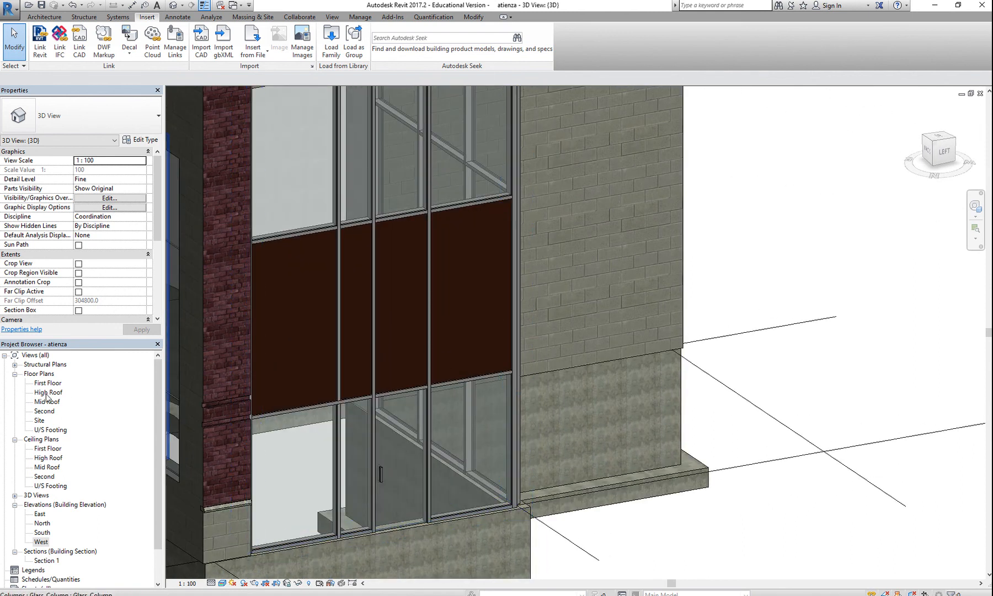
- Try to select the mullions between the copper panels with the On Horizontal Grid mullion selection
{"action": "left_click", "coordinate": [338, 299]}
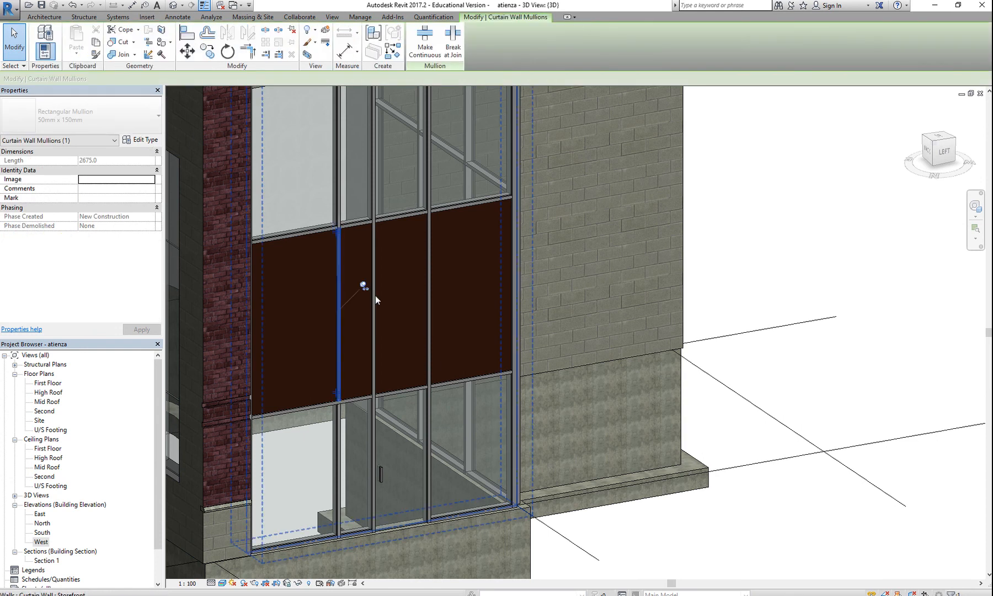
{"action": "right_click", "coordinate": [340, 293]}
{"action": "mouse_move", "coordinate": [406, 341]}
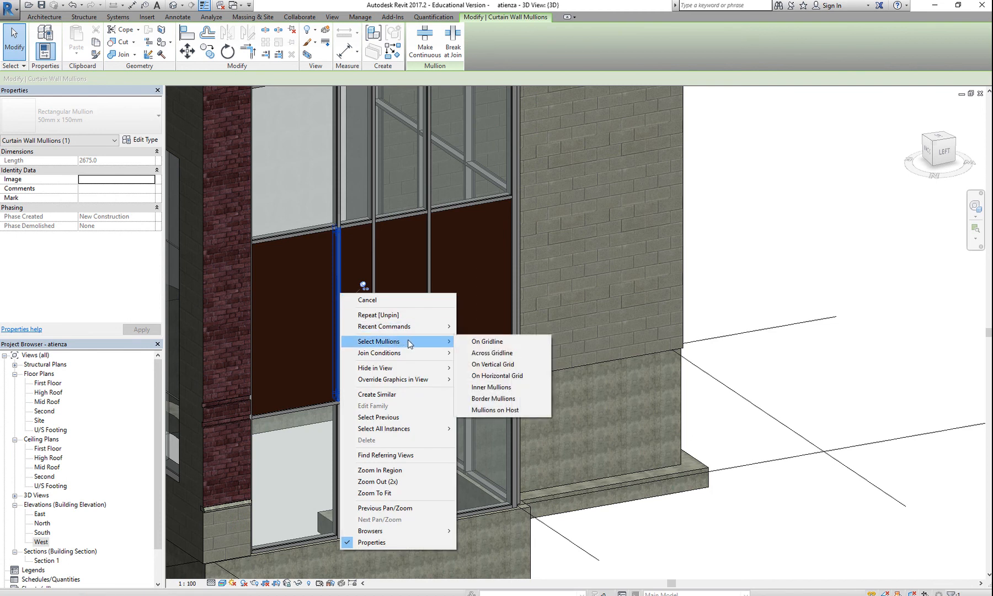
{"action": "left_click", "coordinate": [516, 376]}
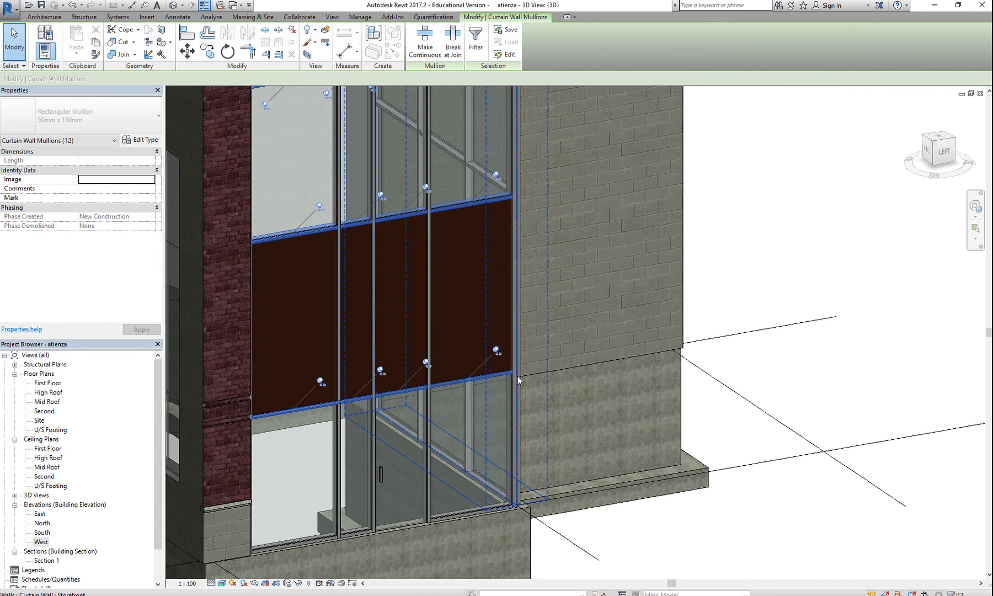
- Unpin and delete the three vertical mullions between the copper panels in the row above the door
{"action": "left_click", "coordinate": [340, 287]}
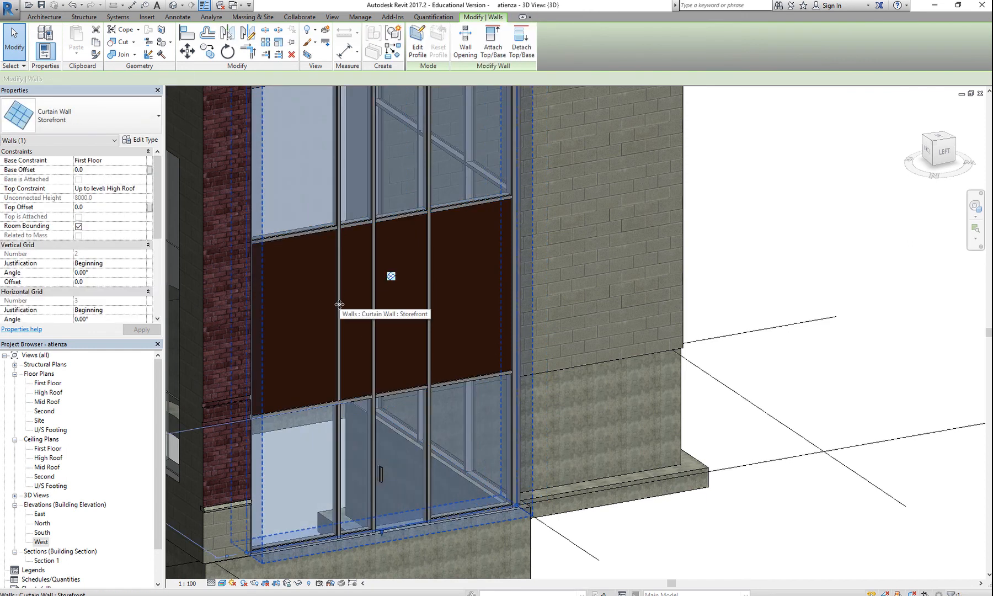
{"action": "key", "text": "Tab"}
{"action": "left_click", "coordinate": [339, 303]}
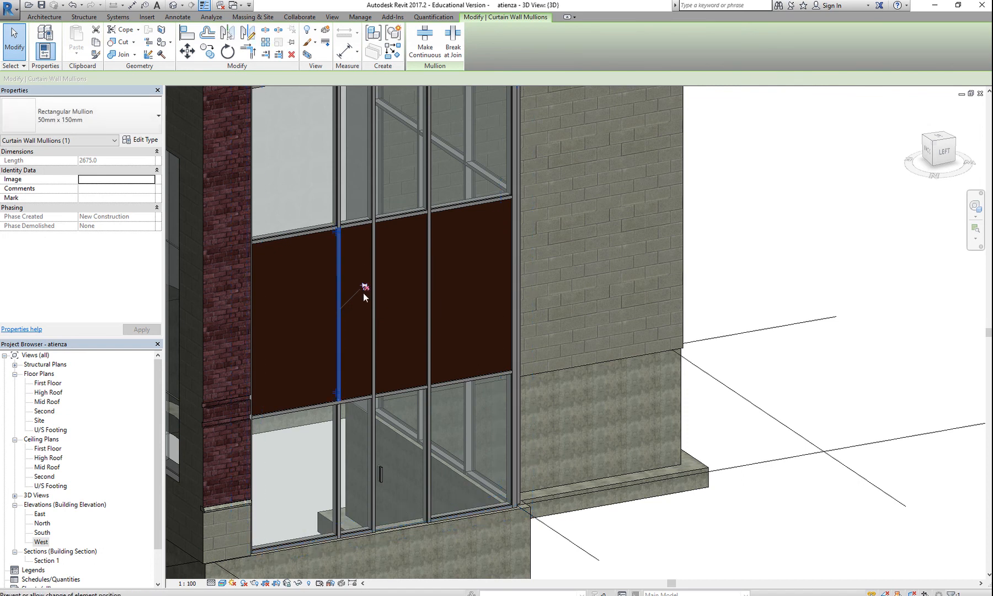
{"action": "key", "text": "Delete"}
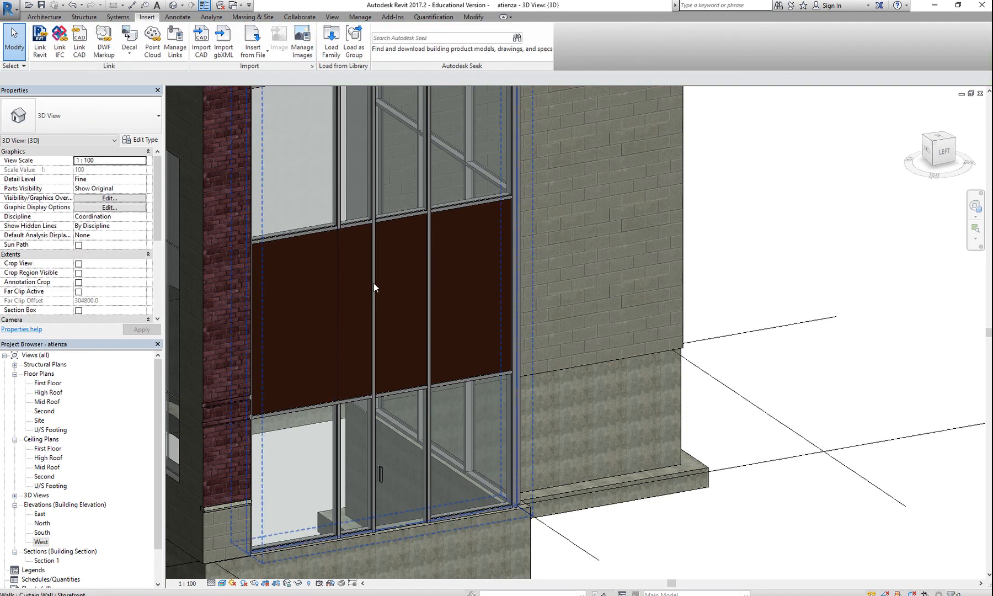
{"action": "key", "text": "Tab"}
{"action": "key", "text": "Tab"}
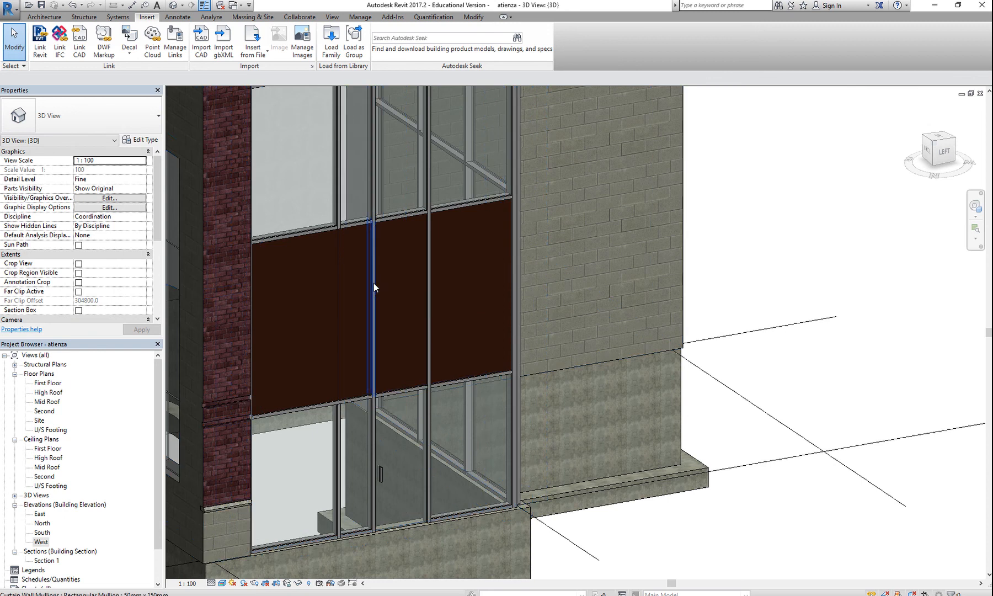
{"action": "left_click", "coordinate": [374, 286]}
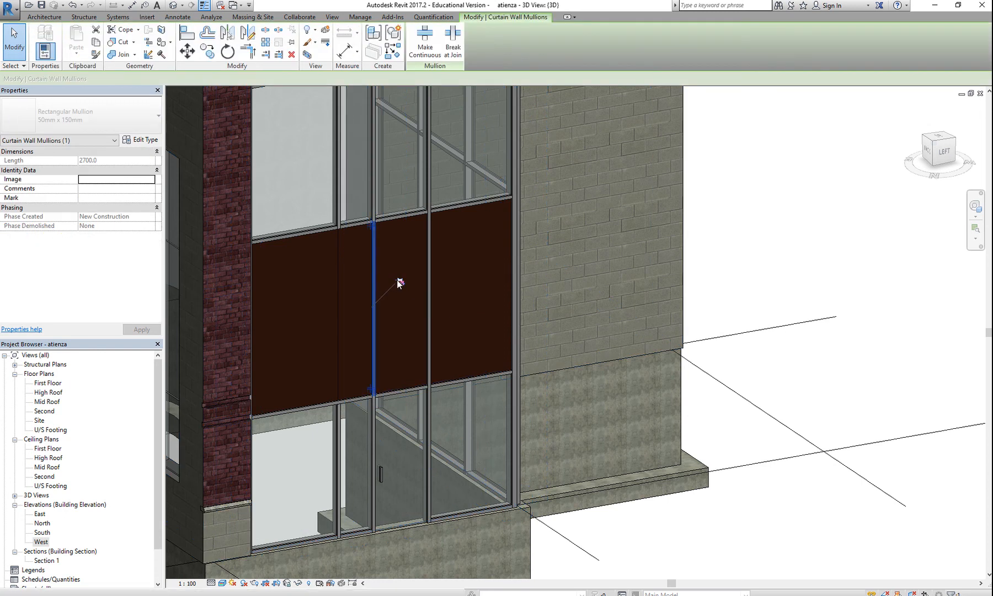
{"action": "key", "text": "Escape"}
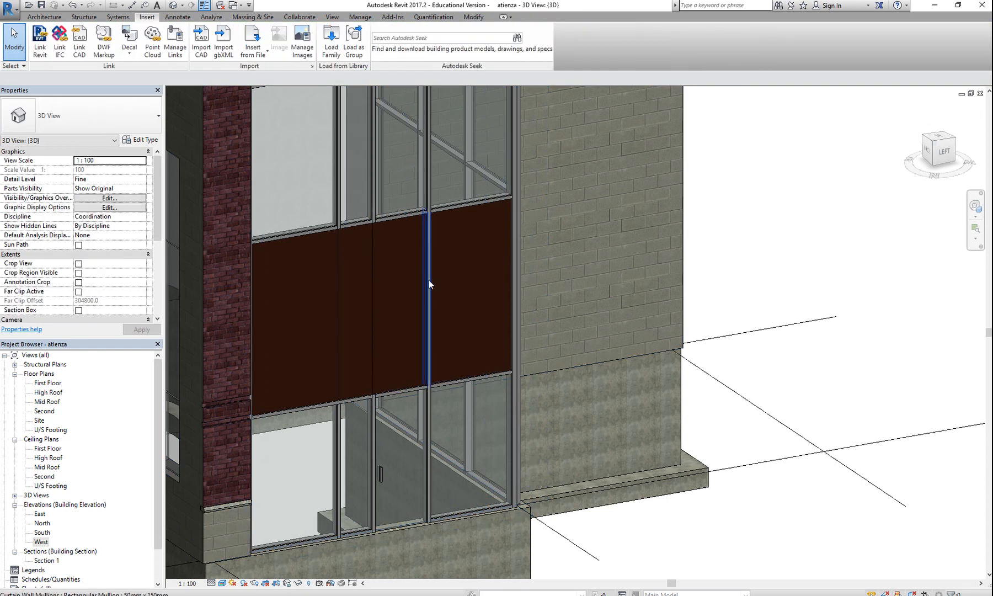
{"action": "left_click", "coordinate": [429, 280]}
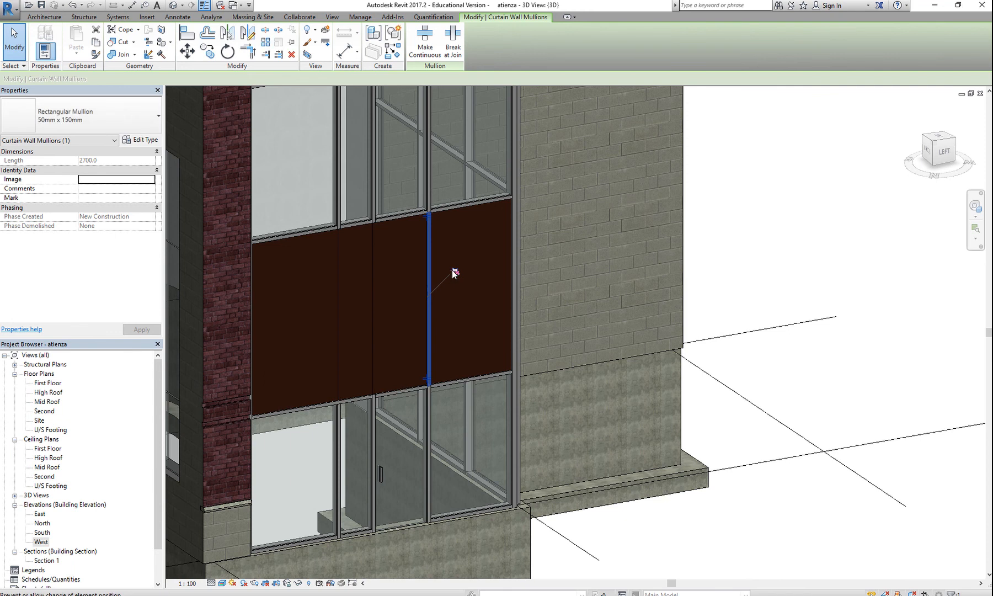
{"action": "key", "text": "Delete"}
- Select the copper panels along the horizontal grid and change their type to Basic Wall EA_Brick_Block_Wall
{"action": "middle_click_drag", "start_coordinate": [459, 376], "coordinate": [425, 324], "text": "shift"}
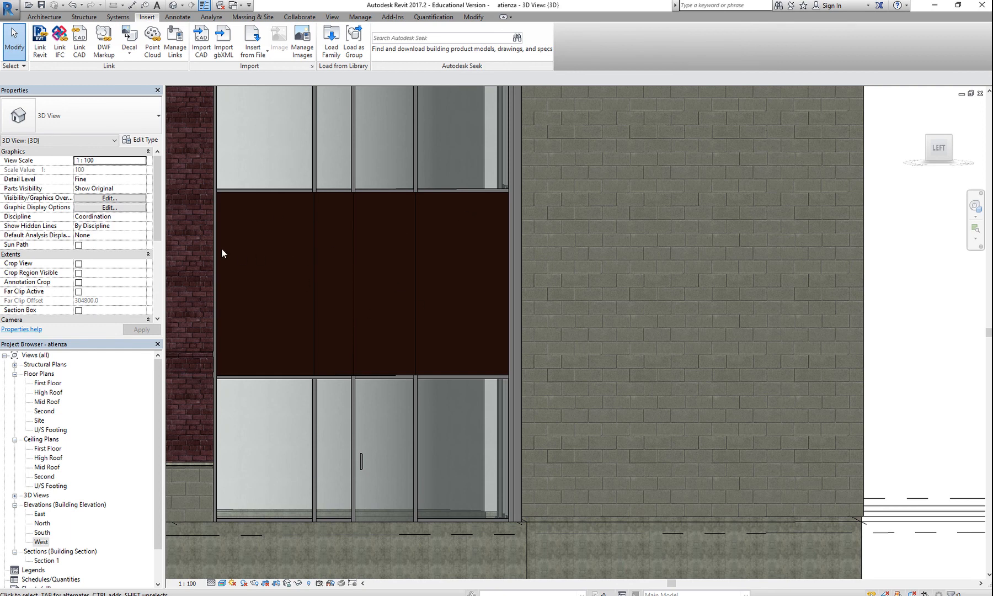
{"action": "key", "text": "Tab"}
{"action": "key", "text": "Tab"}
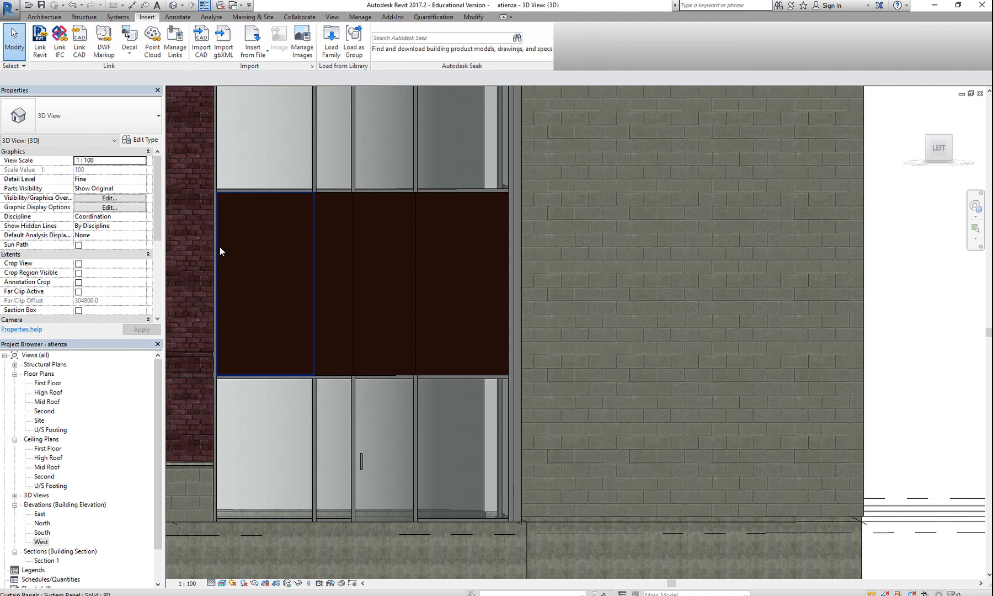
{"action": "left_click", "coordinate": [219, 247]}
{"action": "right_click", "coordinate": [219, 246]}
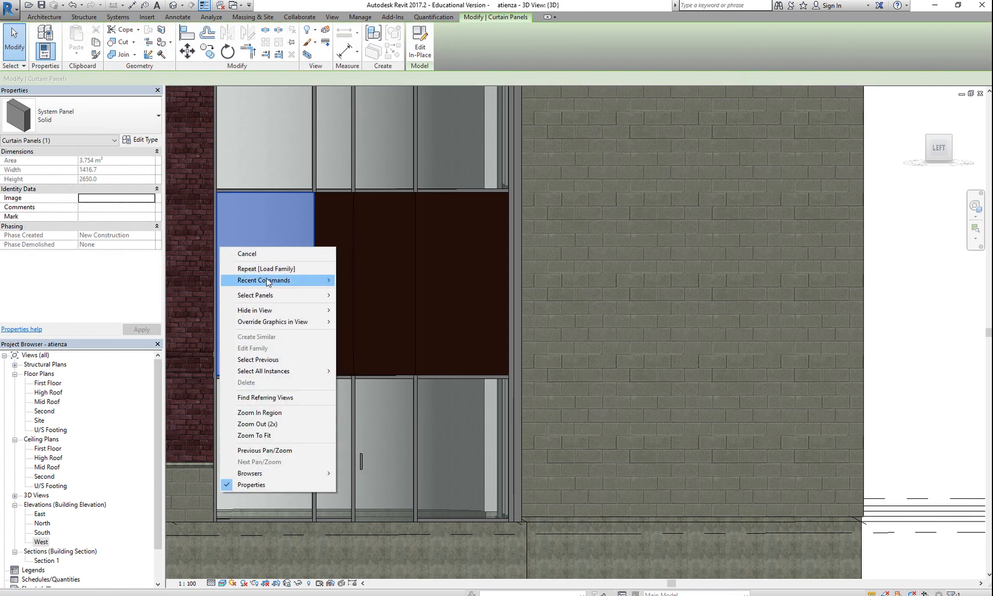
{"action": "mouse_move", "coordinate": [276, 298]}
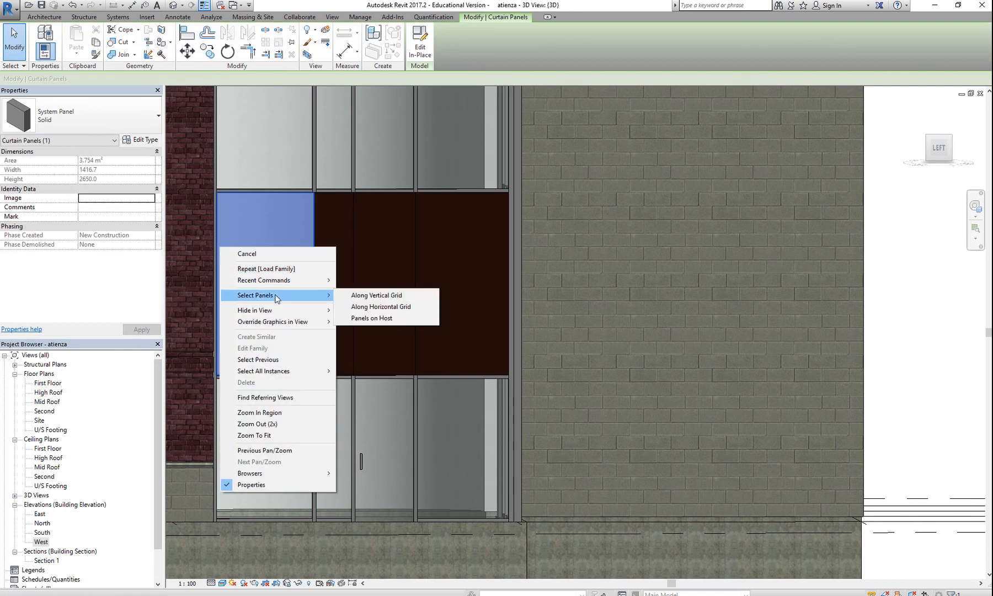
{"action": "left_click", "coordinate": [381, 307]}
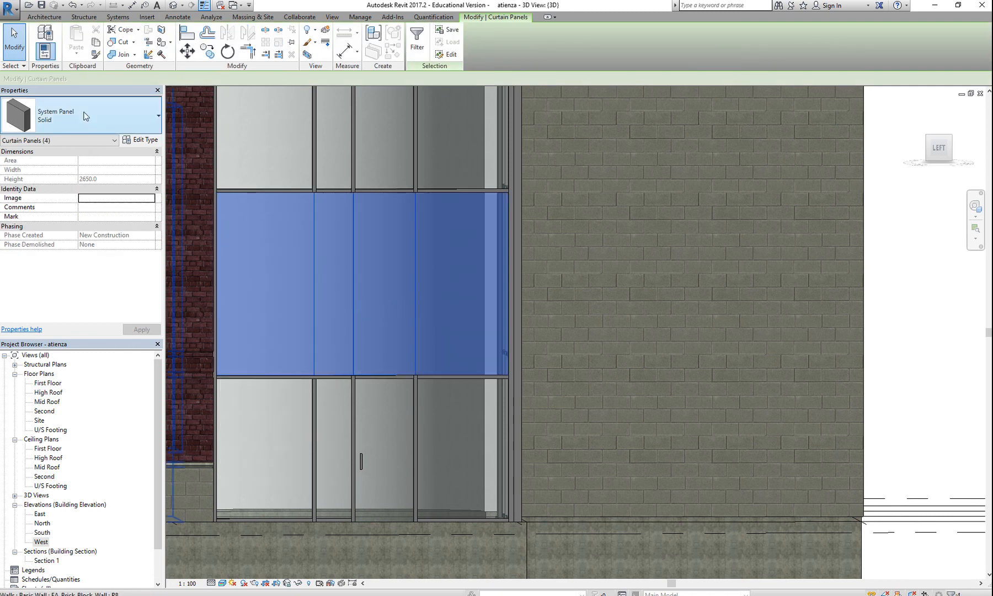
{"action": "left_click", "coordinate": [132, 115]}
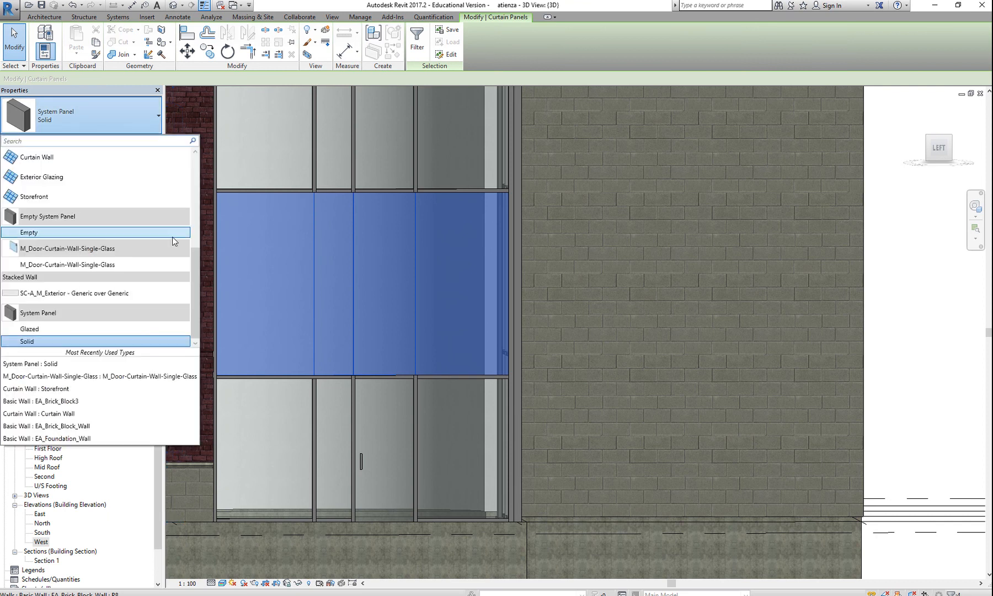
{"action": "left_click_drag", "start_coordinate": [196, 275], "coordinate": [203, 160]}
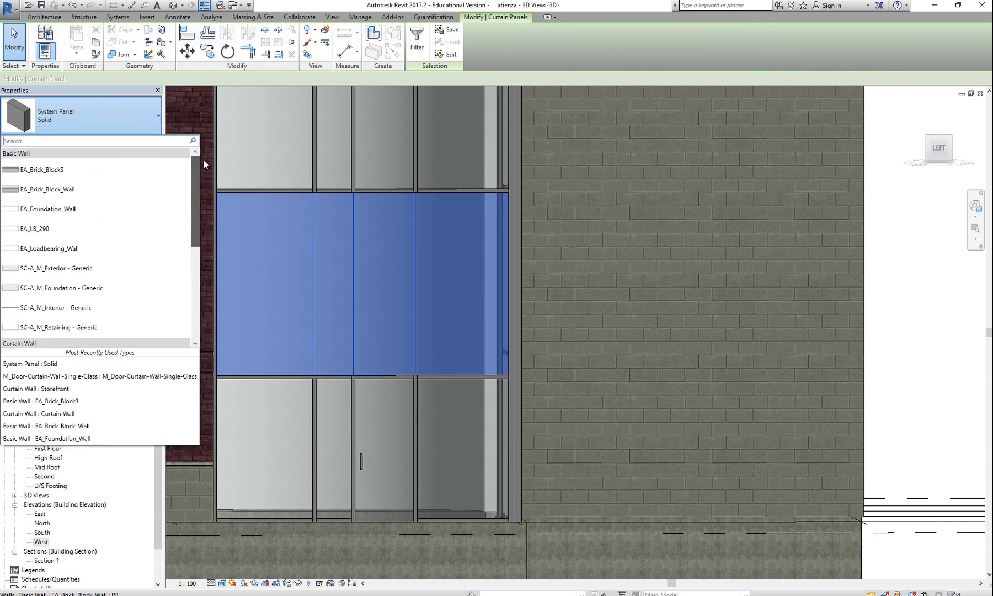
{"action": "left_click", "coordinate": [98, 188]}
{"action": "left_click", "coordinate": [421, 432]}
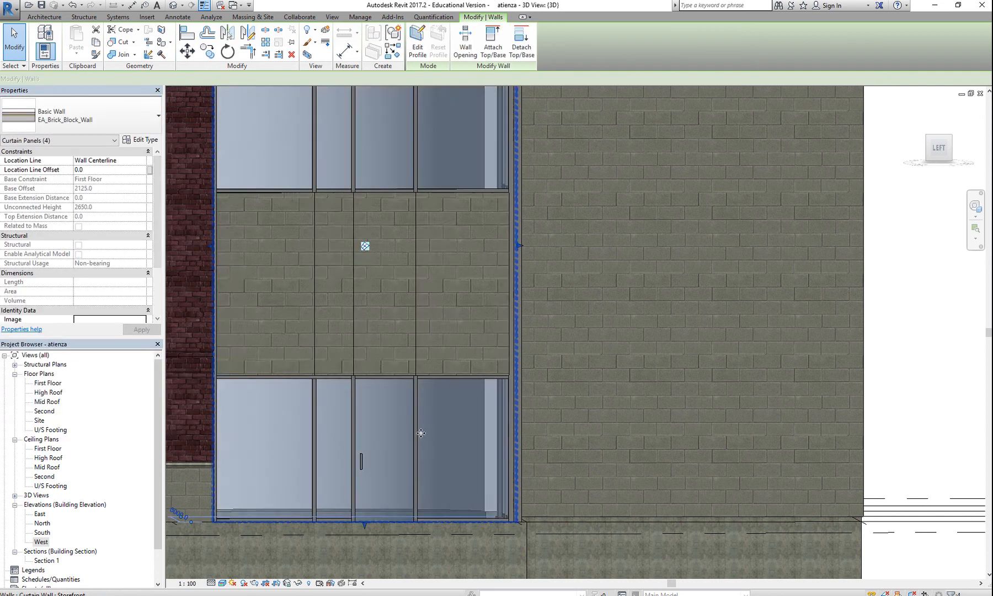
- Select the brick-block wall panels along the horizontal grid above the door and change their type back to System Panel Solid
{"action": "middle_click_drag", "start_coordinate": [496, 439], "coordinate": [569, 493], "text": "shift"}
{"action": "scroll", "coordinate": [568, 493], "scroll_direction": "down", "scroll_amount": 3}
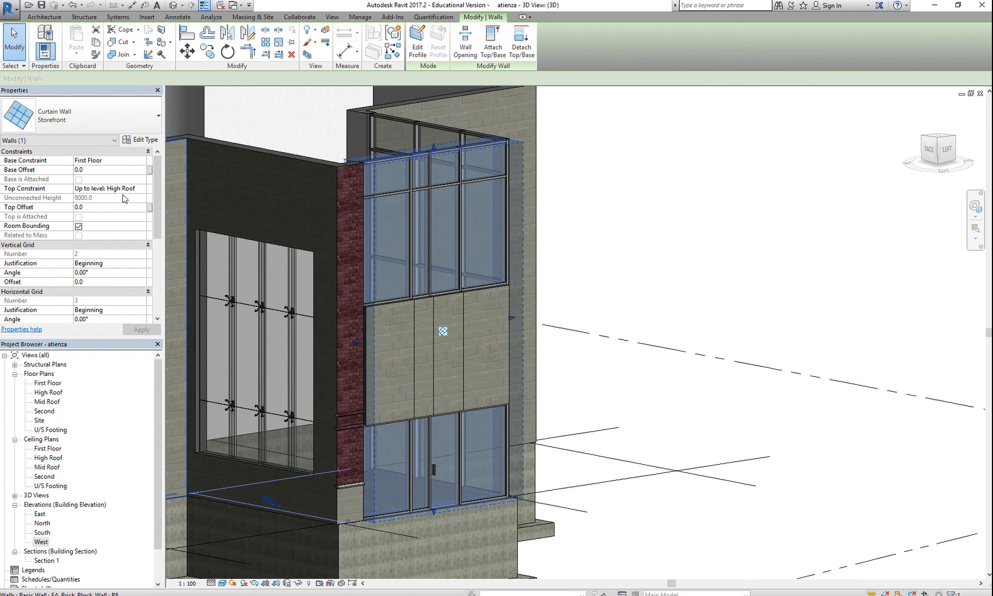
{"action": "left_click", "coordinate": [385, 358]}
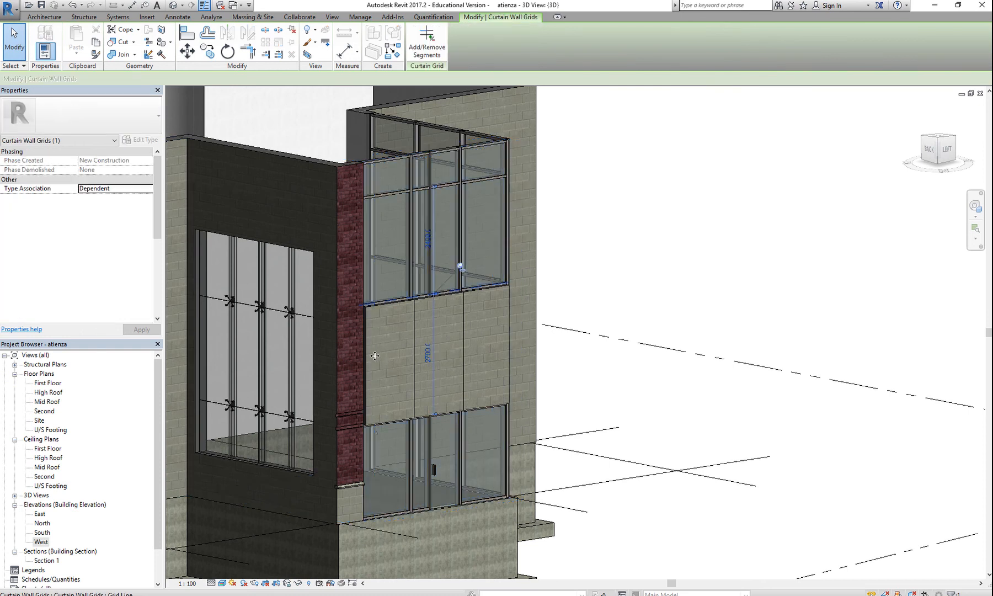
{"action": "middle_click_drag", "start_coordinate": [407, 374], "coordinate": [336, 342], "text": "shift"}
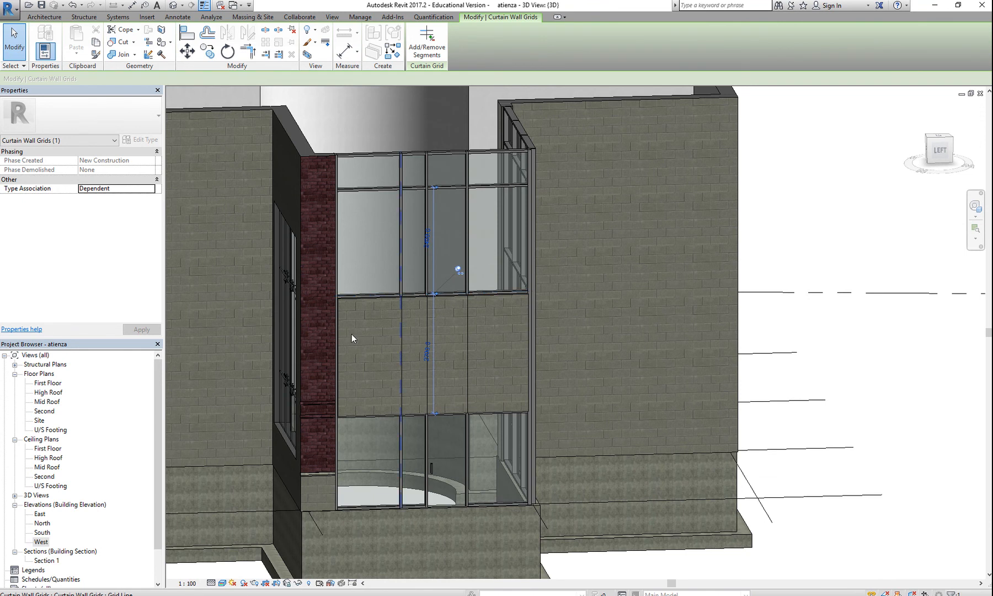
{"action": "left_click", "coordinate": [343, 333]}
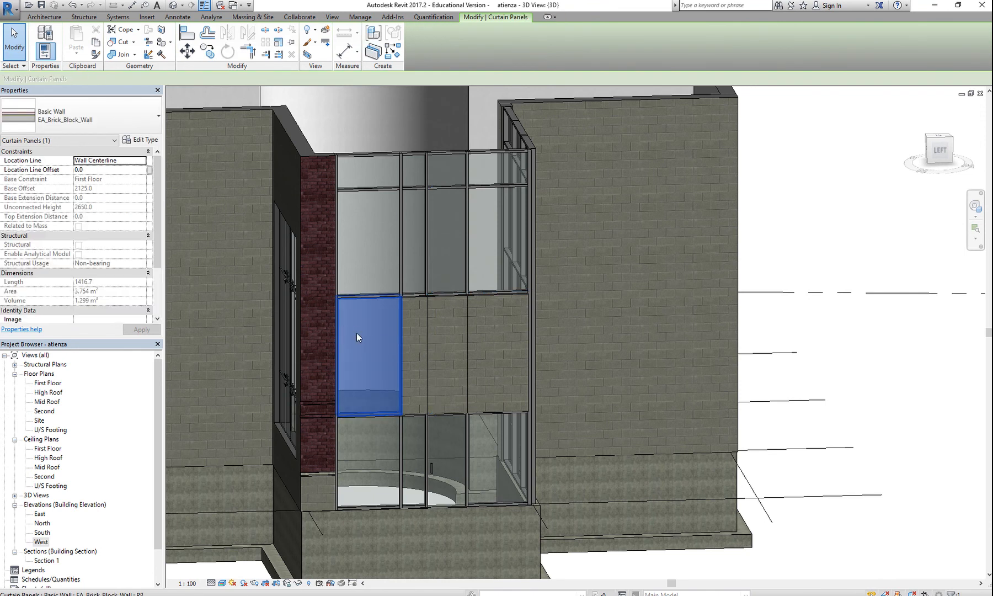
{"action": "right_click", "coordinate": [355, 333]}
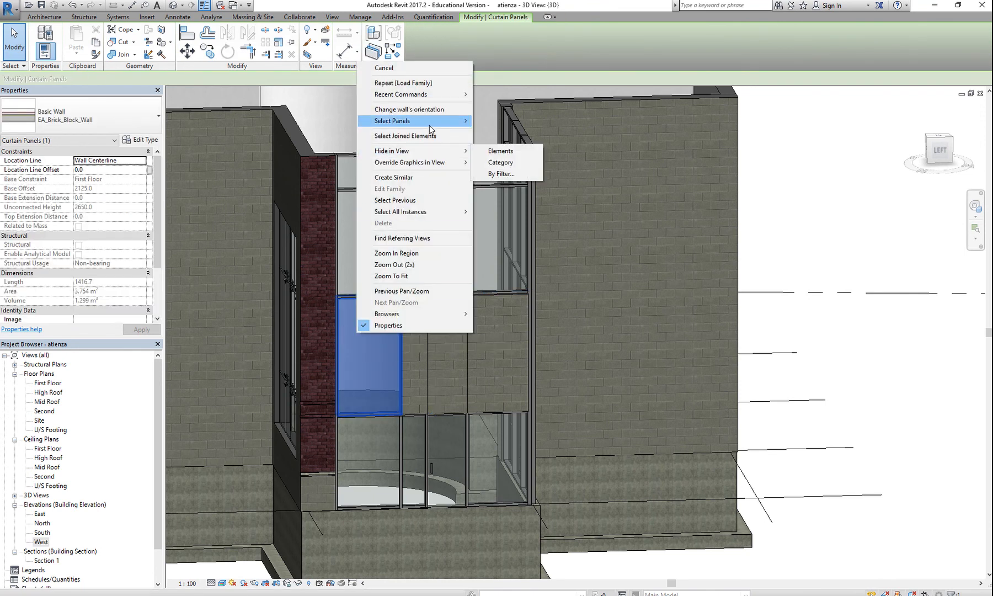
{"action": "mouse_move", "coordinate": [429, 124]}
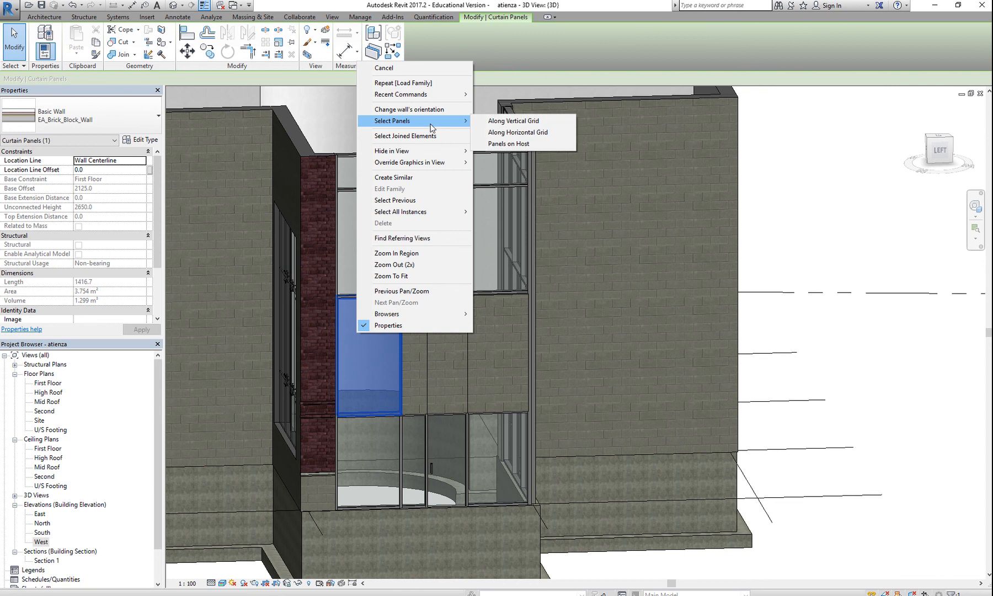
{"action": "left_click", "coordinate": [513, 136]}
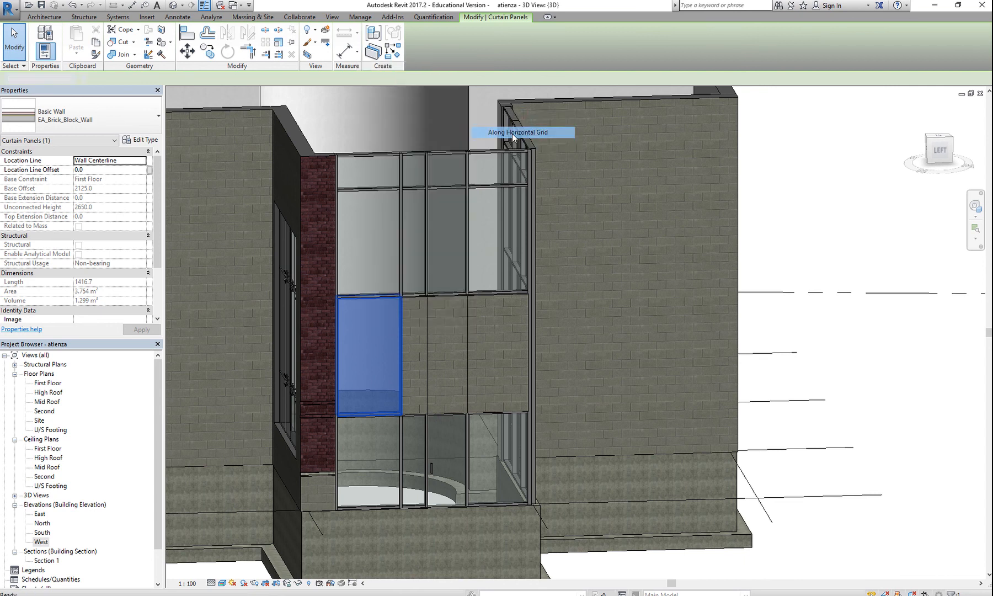
{"action": "left_click", "coordinate": [132, 128]}
{"action": "left_click_drag", "start_coordinate": [198, 228], "coordinate": [185, 324]}
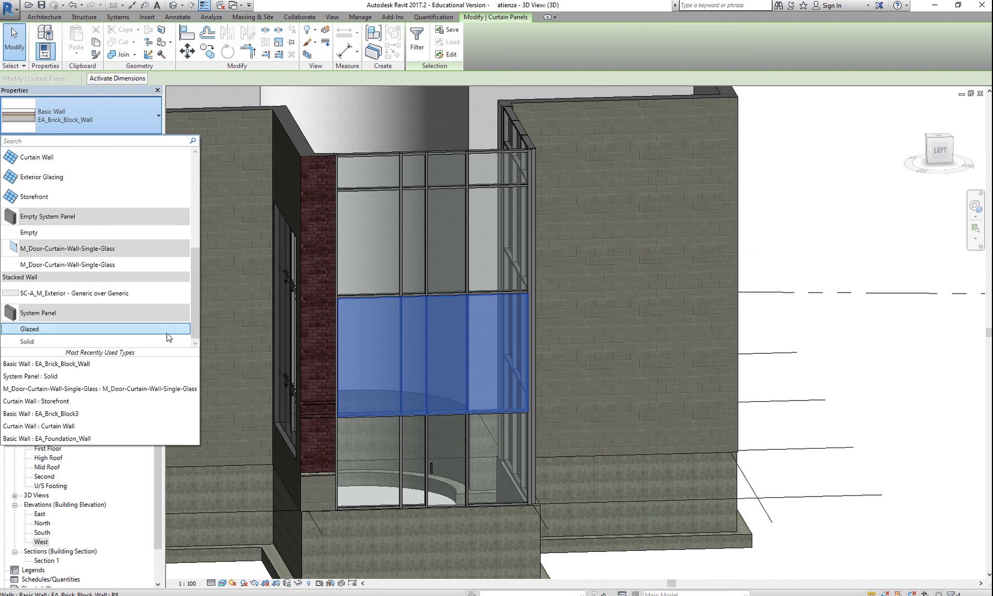
{"action": "left_click", "coordinate": [42, 345]}
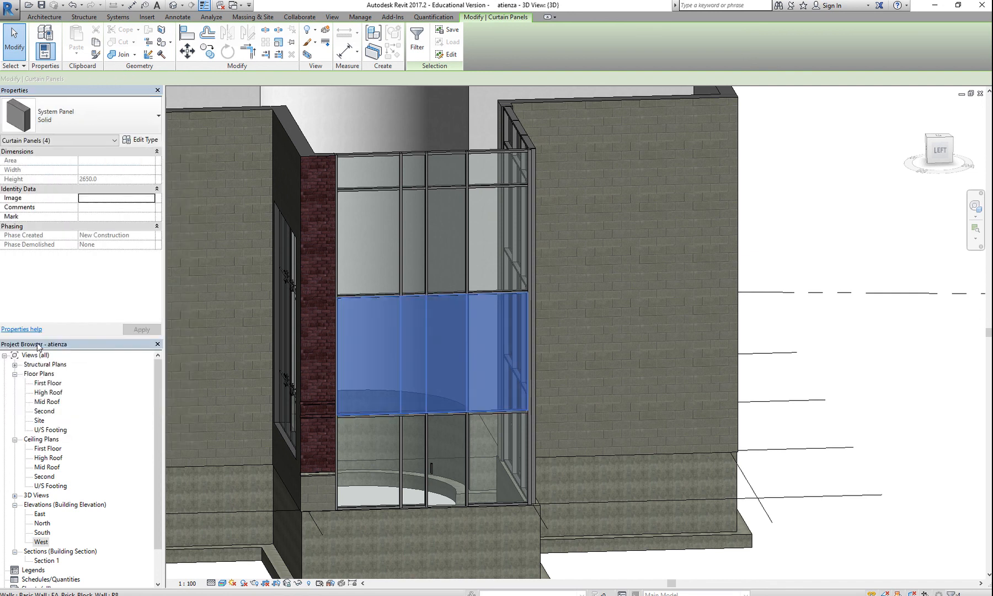
- Check the material in the Solid panel's type properties, then examine the finished panel row in 3D
{"action": "left_click", "coordinate": [142, 142]}
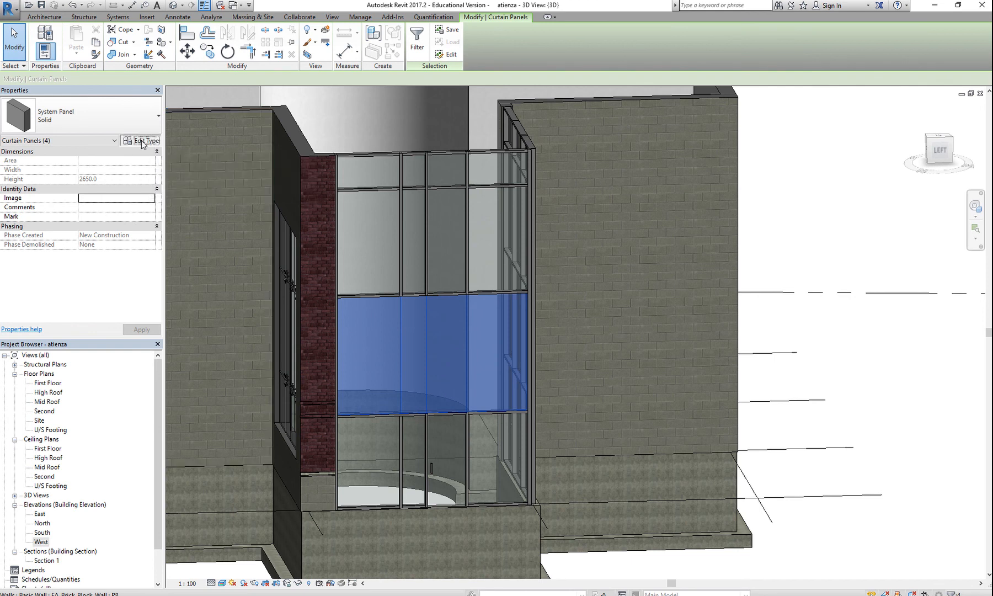
{"action": "left_click", "coordinate": [639, 237]}
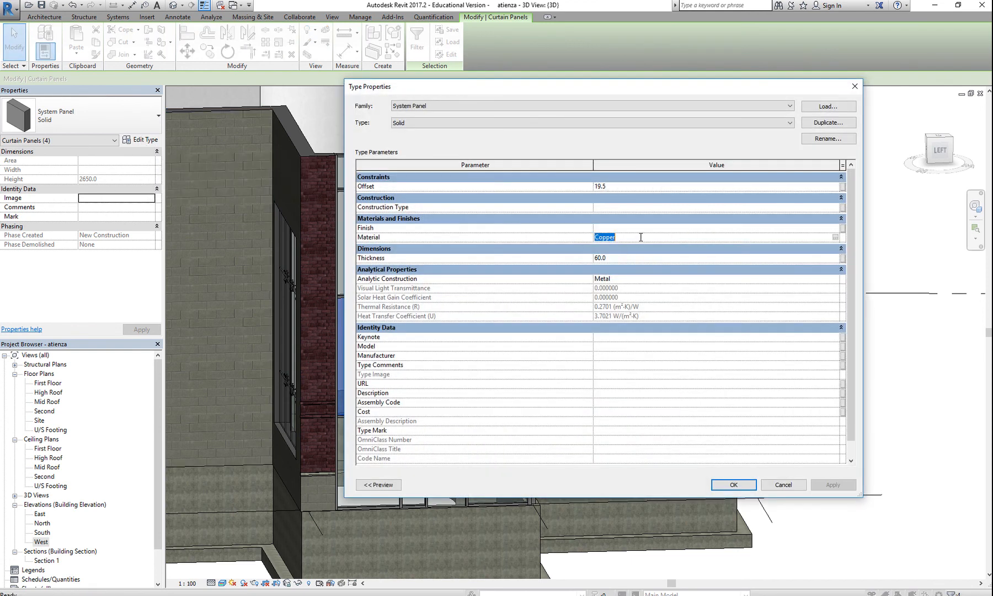
{"action": "left_click", "coordinate": [733, 484]}
{"action": "left_click", "coordinate": [732, 469]}
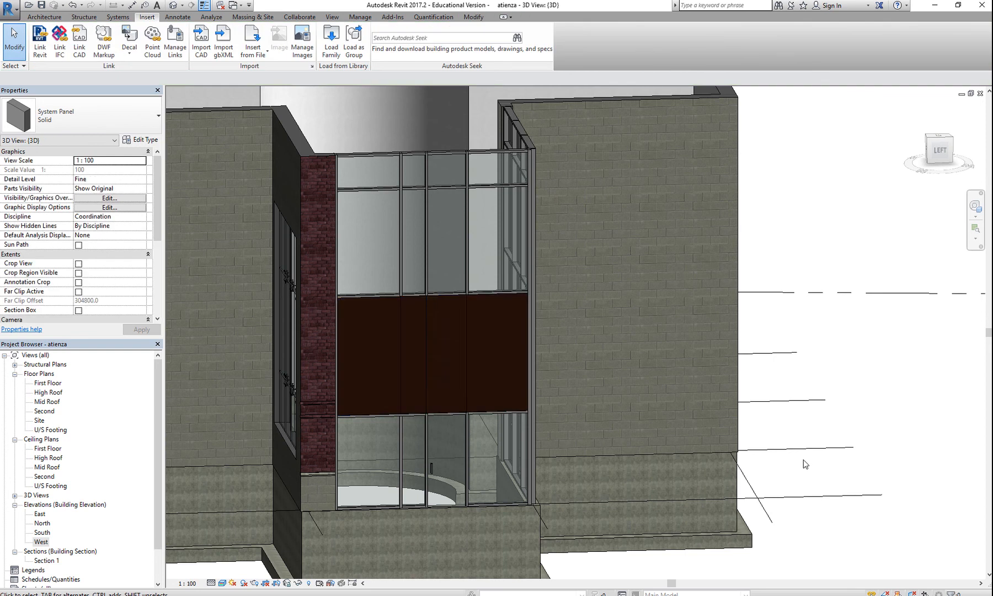
{"action": "middle_click_drag", "start_coordinate": [730, 475], "coordinate": [764, 395], "text": "shift"}
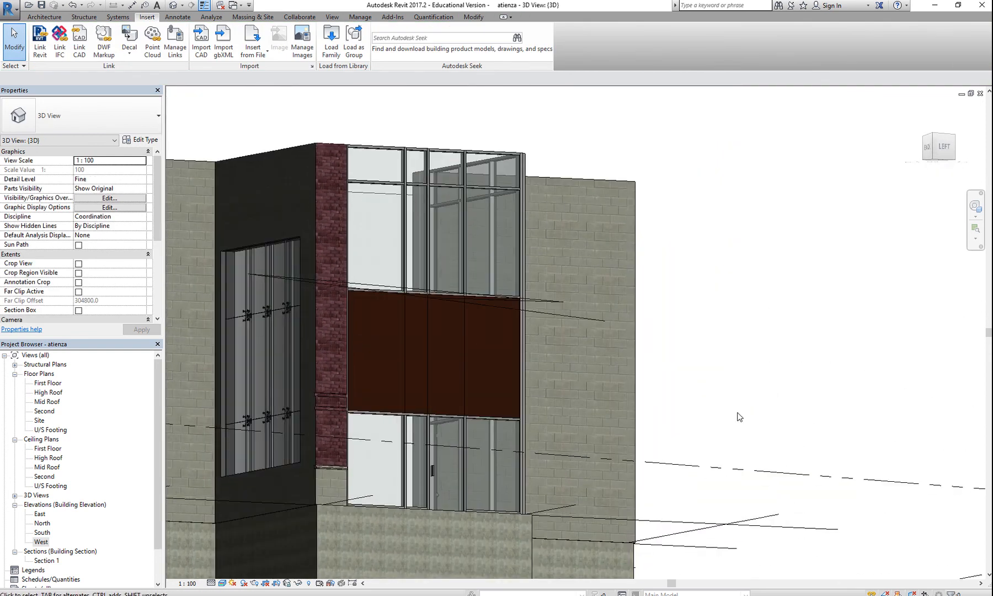